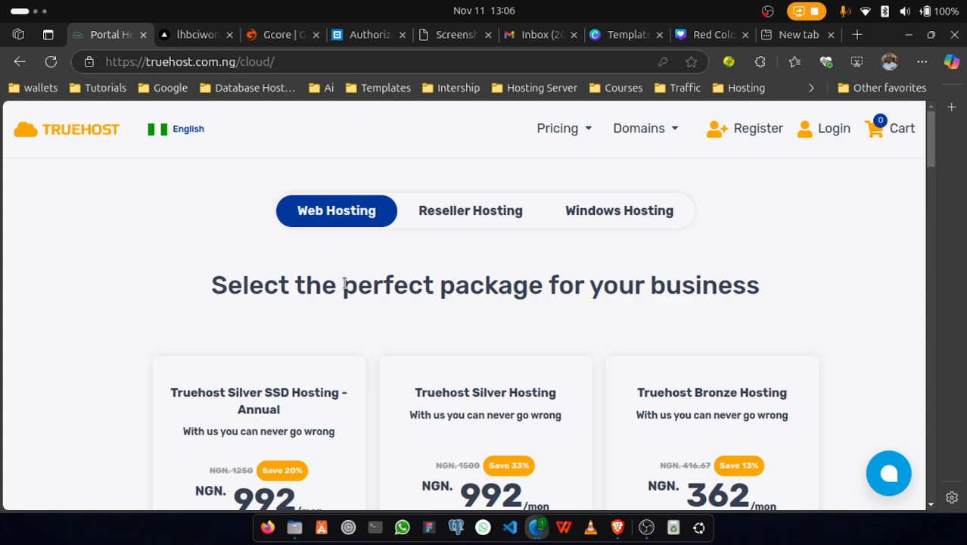
- Log in to the Truehost client account with the saved e-mail address and password
left_click(823, 128)
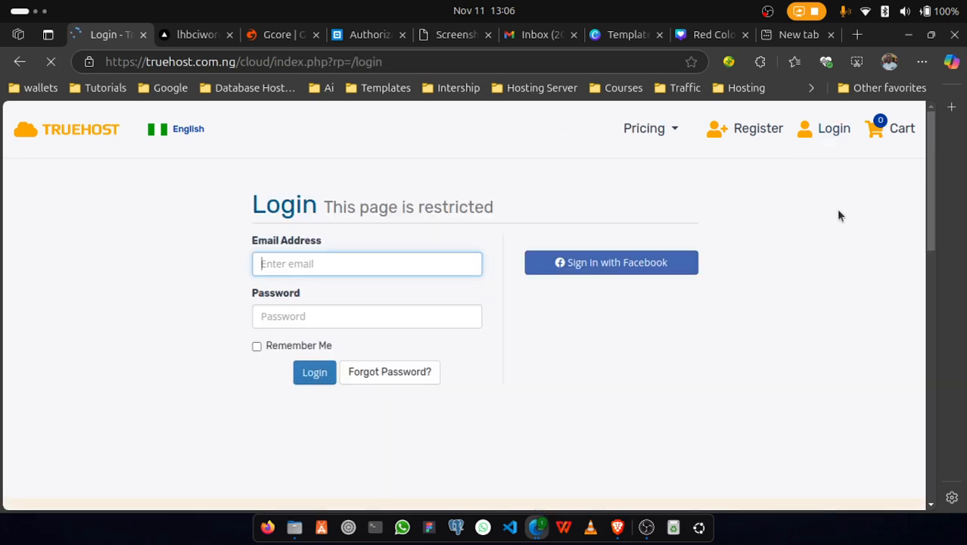
left_click(316, 373)
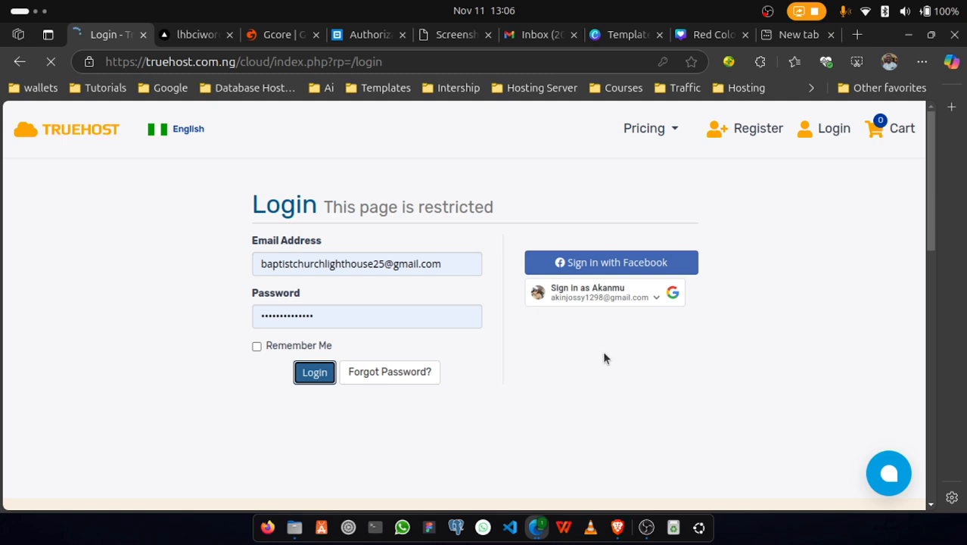
- Switch to Vercel and review the production deployment overview of the lhbciworoko project
left_click(198, 34)
scroll(330, 209, "down", 3)
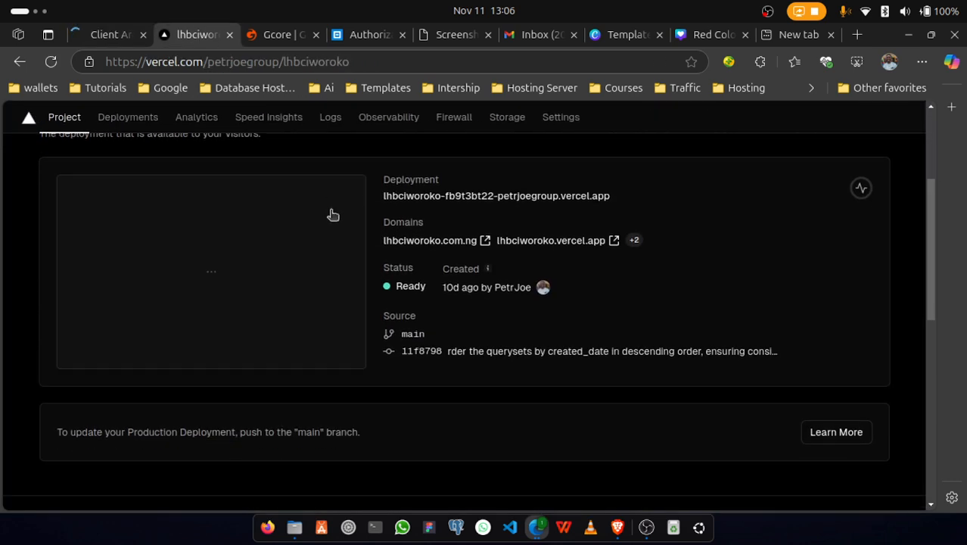
scroll(330, 215, "up", 3)
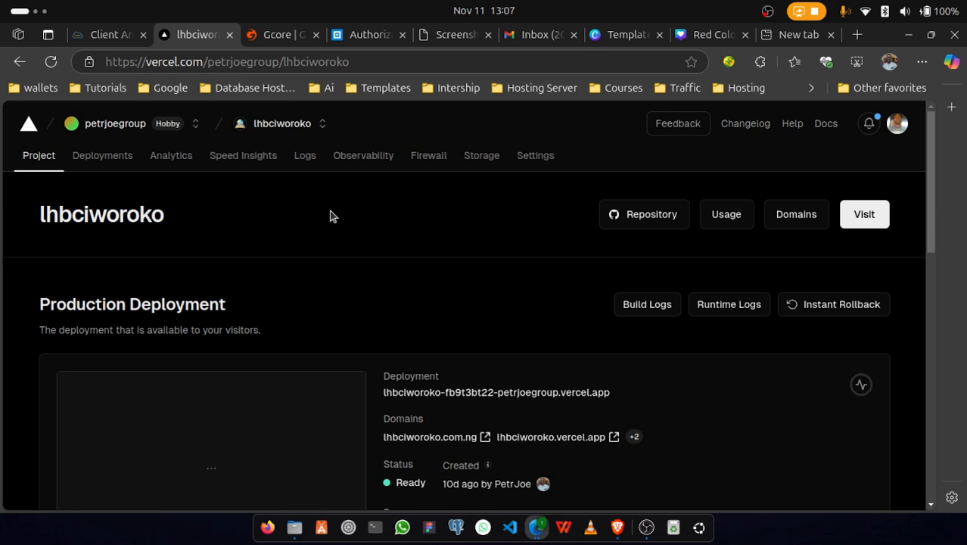
- Return to Truehost and open the list of domains owned by the account
left_click(93, 39)
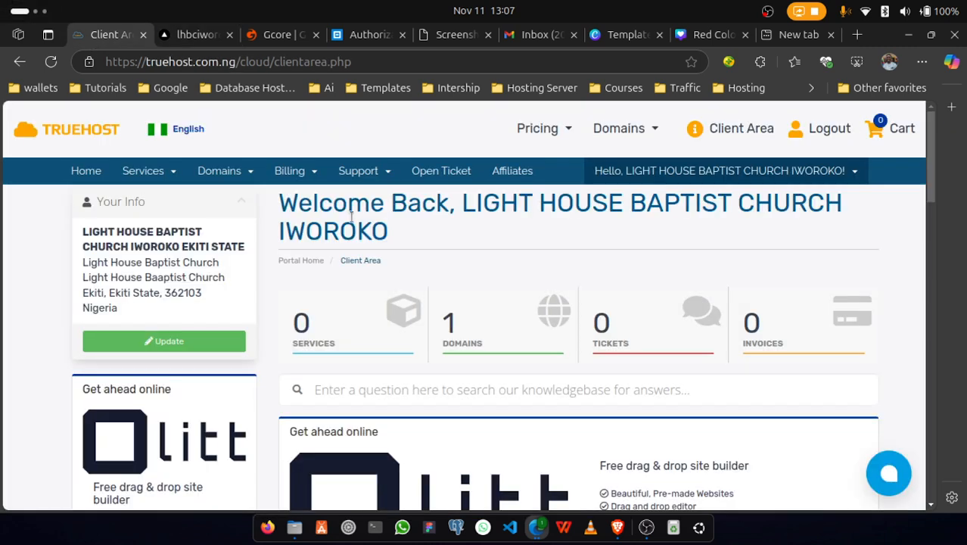
left_click(462, 321)
scroll(516, 367, "down", 3)
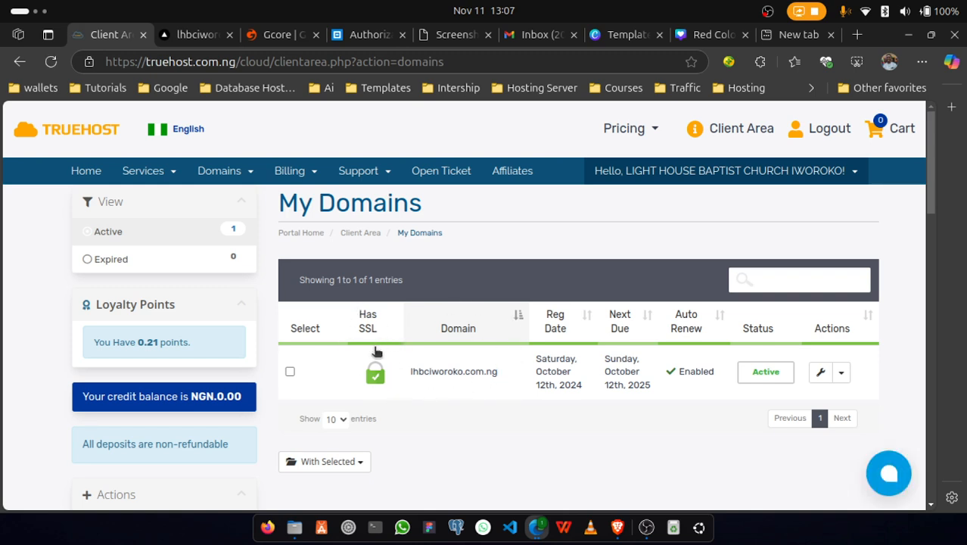
mouse_move(369, 376)
- Open the nameserver management page for lhbciworoko.com.ng, checking its domain entry in the Vercel project along the way
left_click(841, 372)
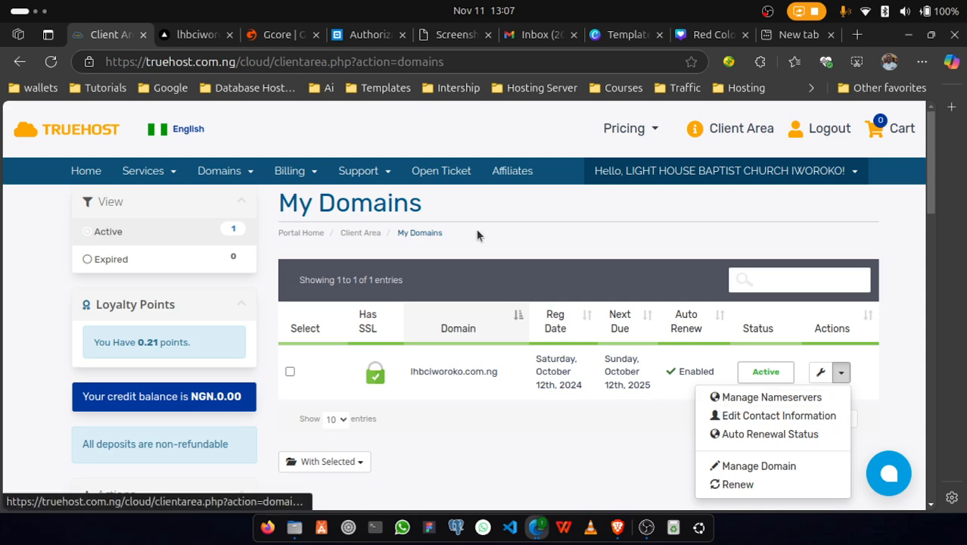
left_click(196, 36)
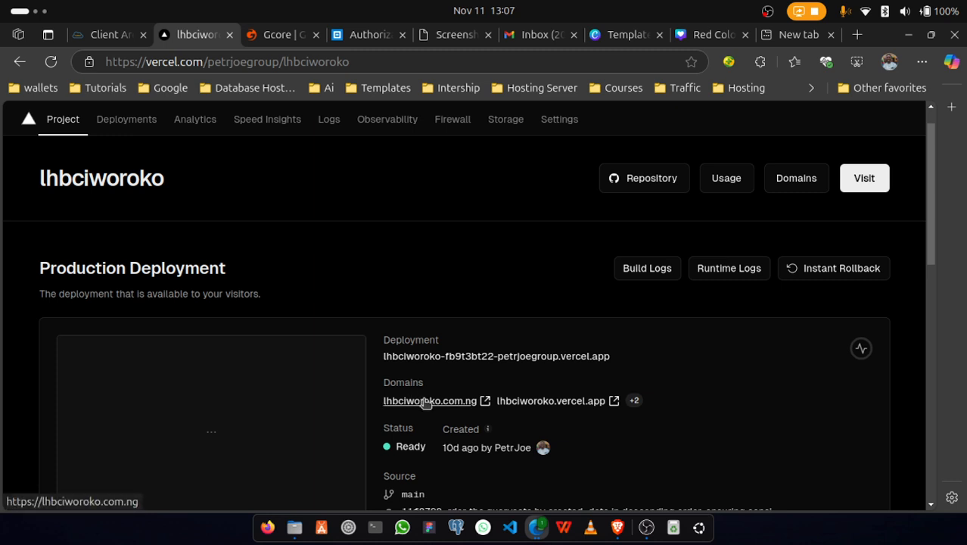
left_click(110, 35)
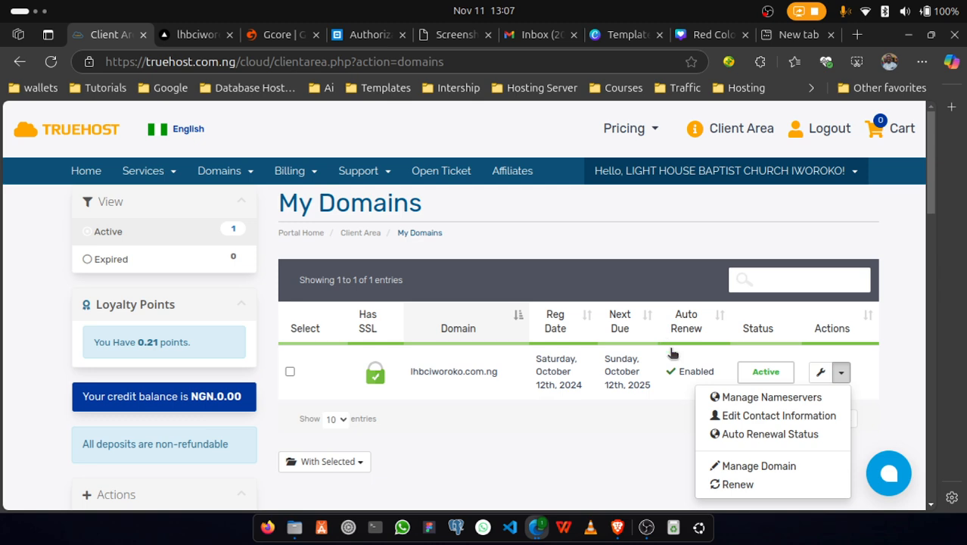
left_click(770, 398)
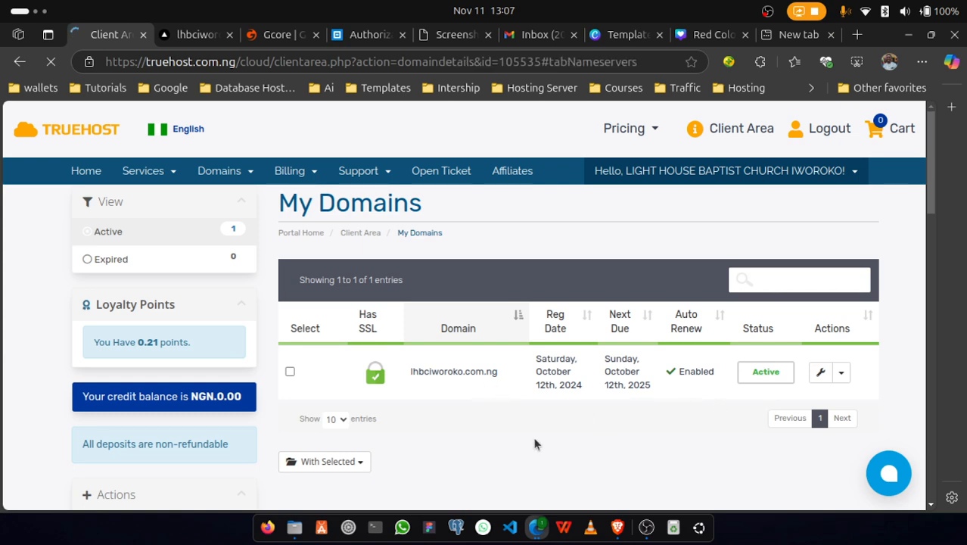
scroll(552, 437, "down", 15)
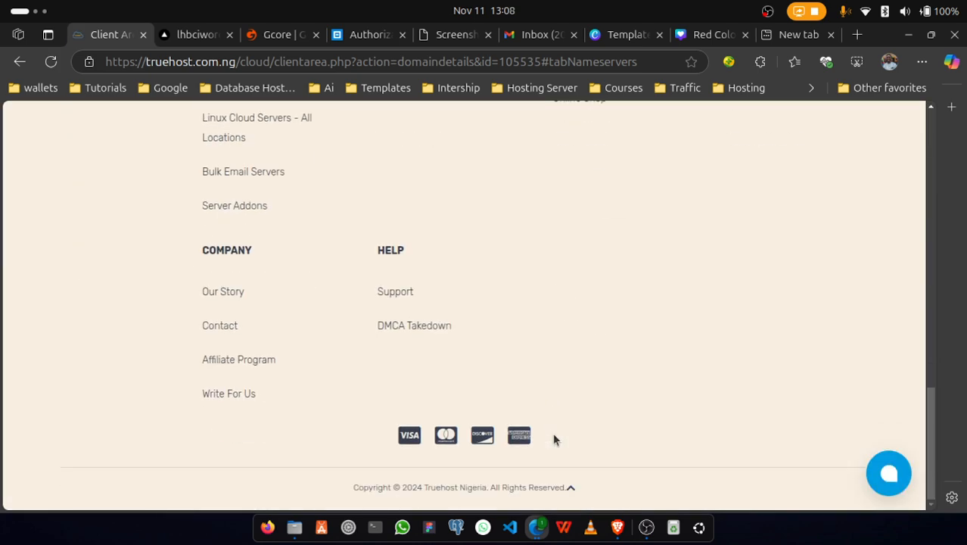
scroll(553, 437, "up", 3)
scroll(553, 439, "up", 3)
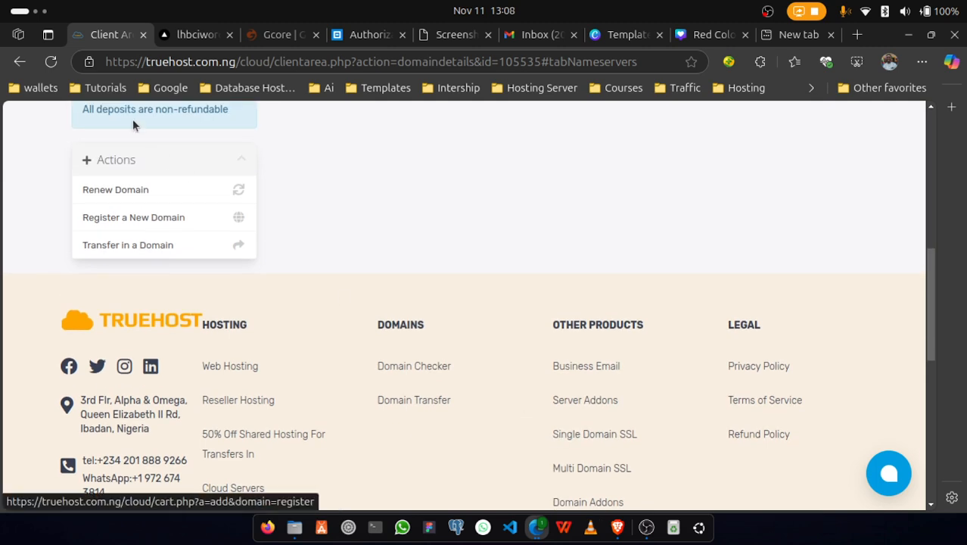
- Compare the Vercel project overview with the domain name and nameservers on Truehost's domain management page
left_click(195, 34)
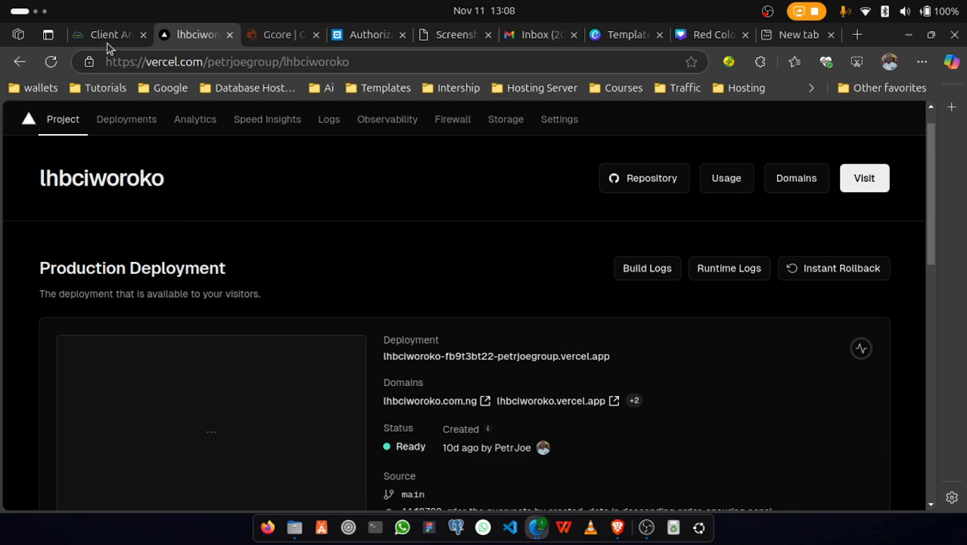
scroll(324, 198, "down", 1)
scroll(324, 198, "up", 1)
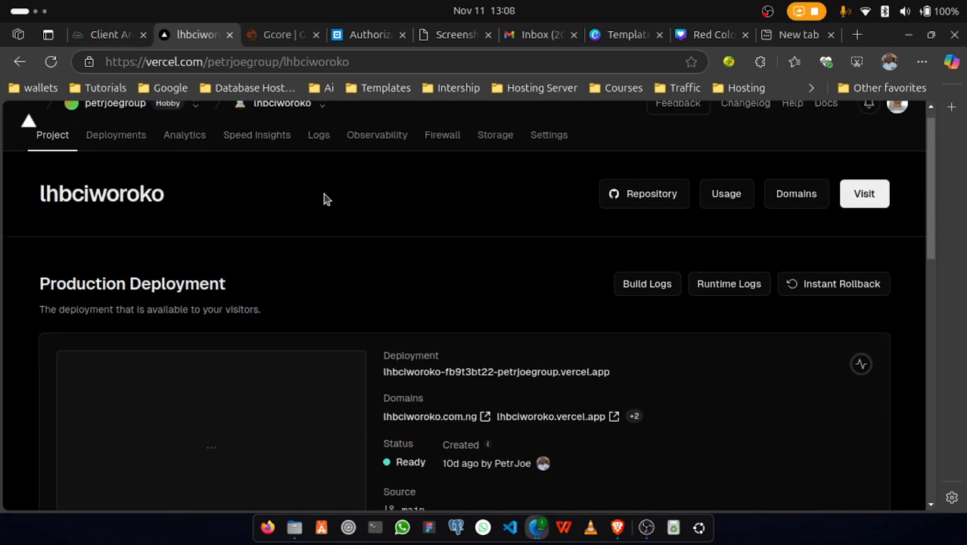
left_click(119, 38)
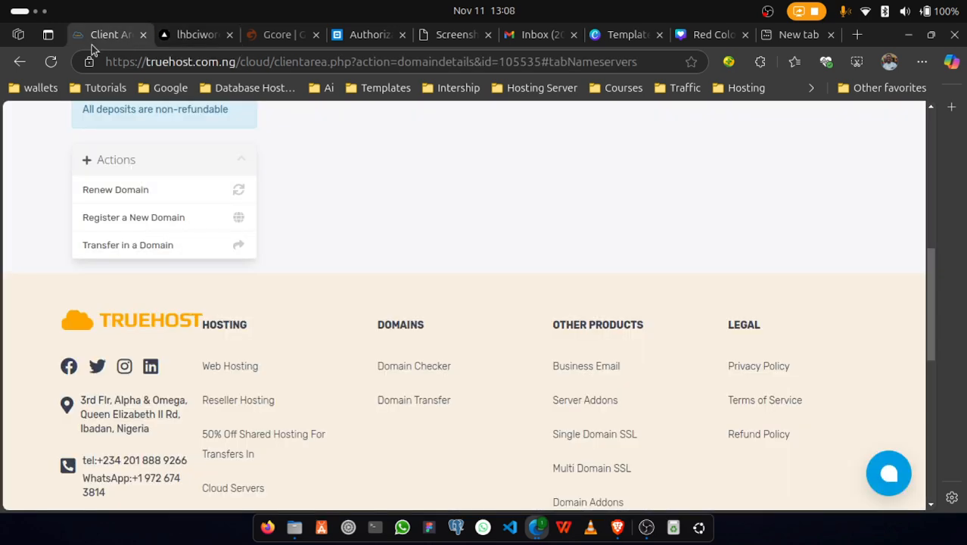
scroll(404, 254, "up", 10)
left_click_drag(536, 234, 458, 240)
left_click(459, 241)
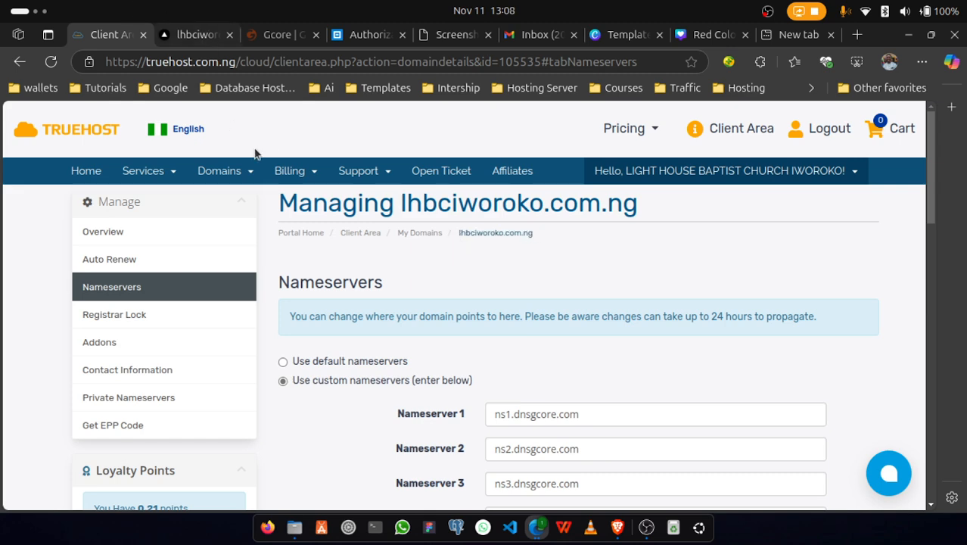
left_click_drag(399, 202, 696, 219)
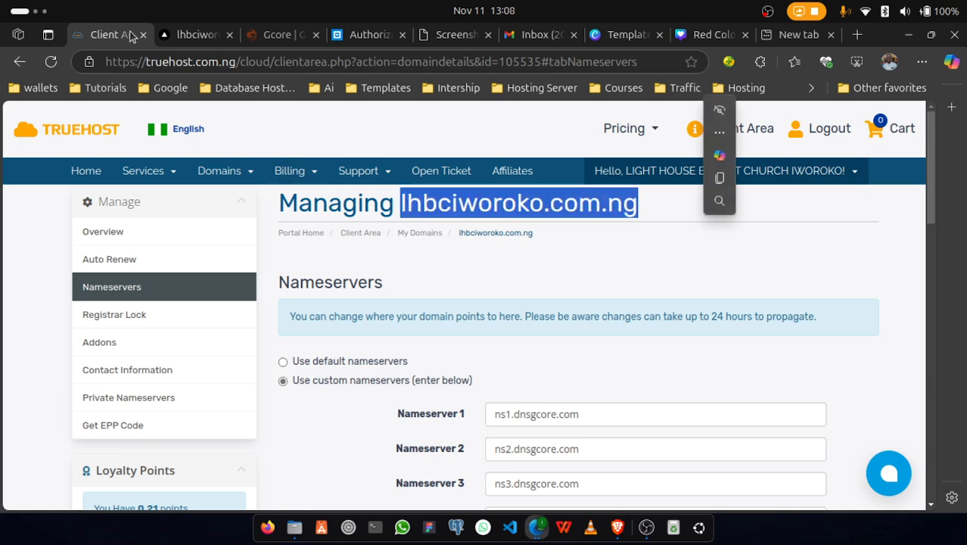
- Open the domain settings of the lhbciworoko project in Vercel
left_click(195, 35)
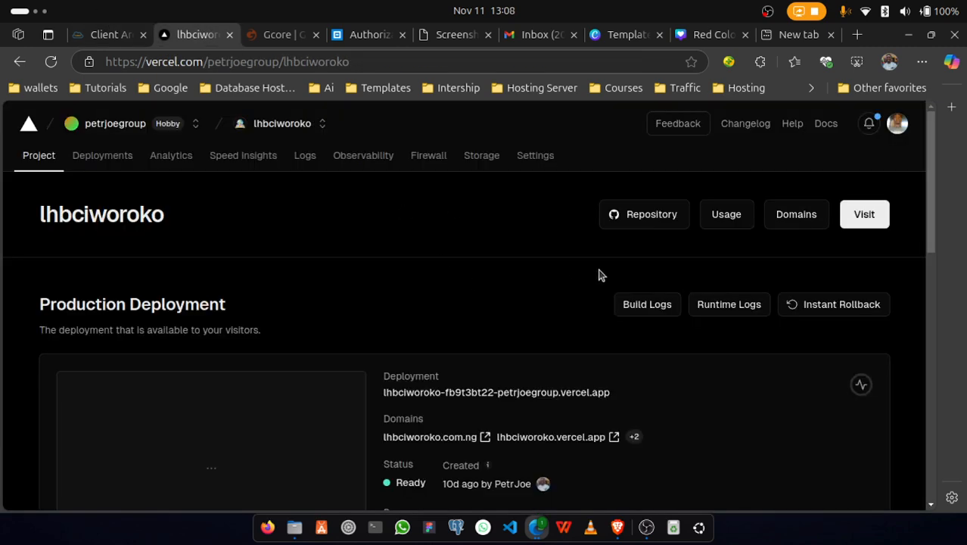
left_click(536, 161)
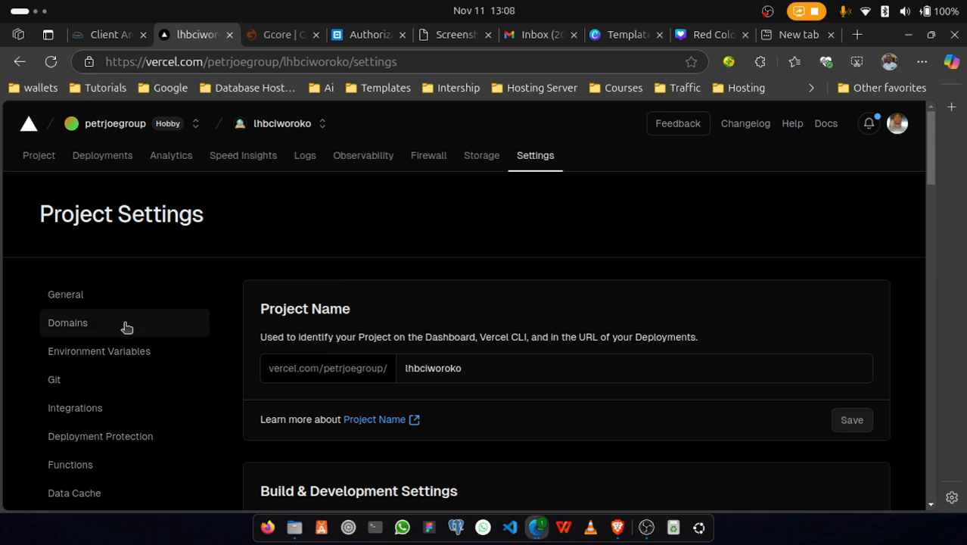
left_click(176, 325)
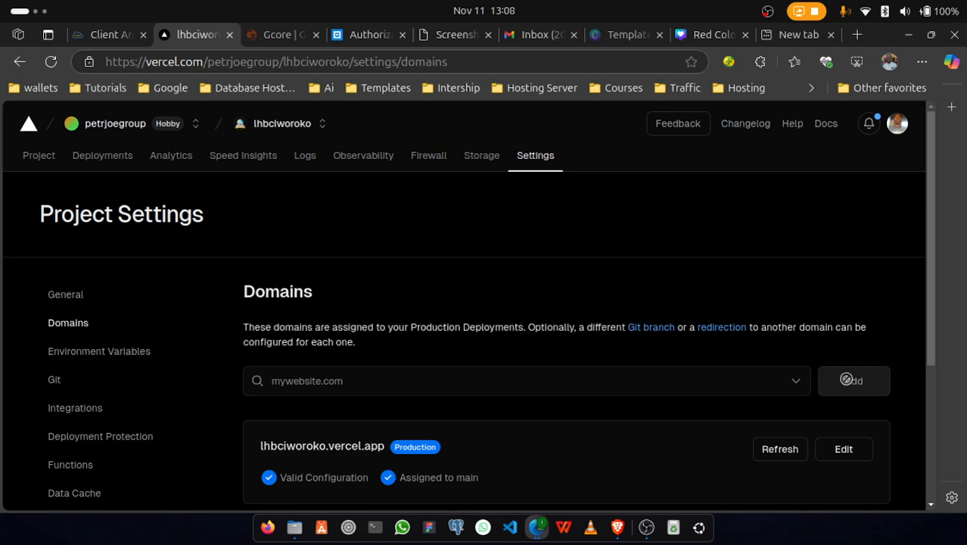
- View the domains suggested for adding and the domains already assigned to the Vercel project
left_click(704, 387)
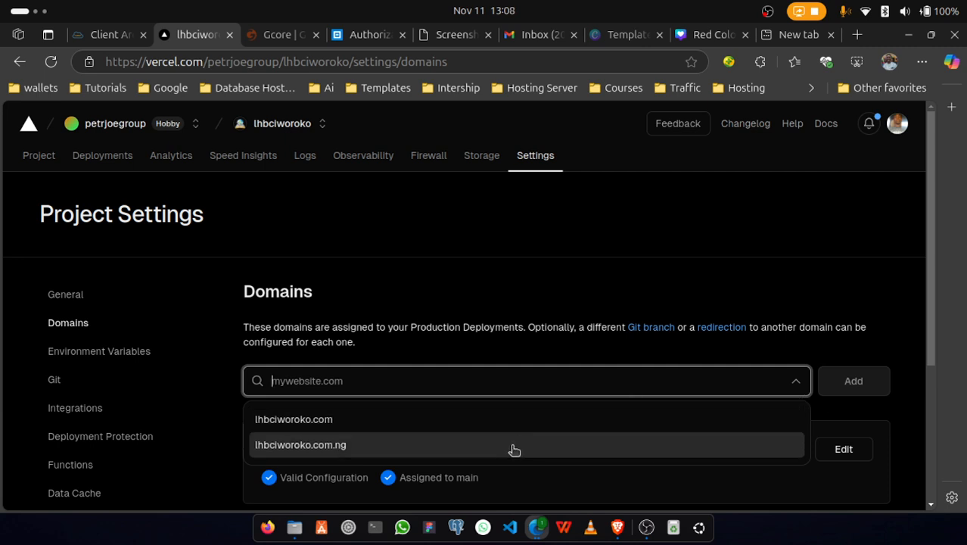
scroll(522, 280, "down", 2)
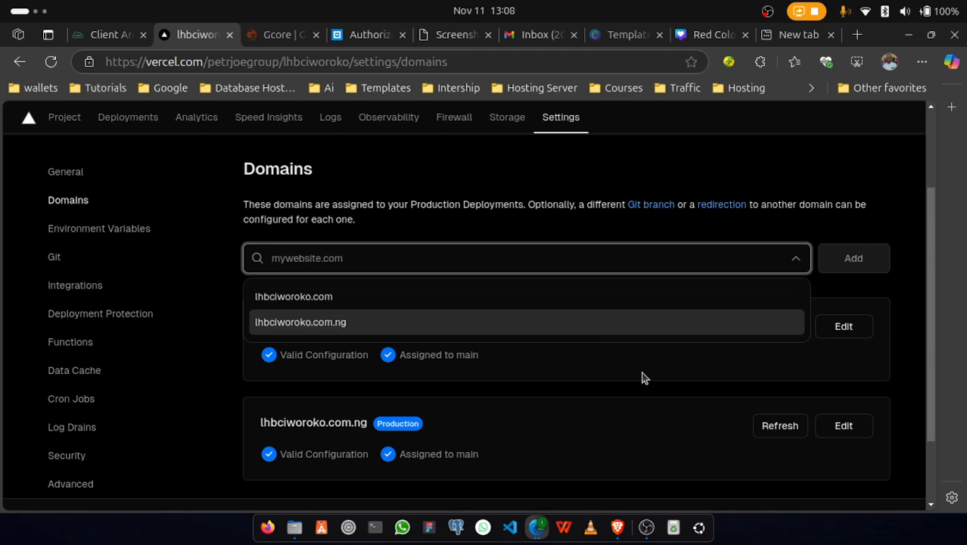
scroll(643, 378, "down", 1)
left_click(643, 378)
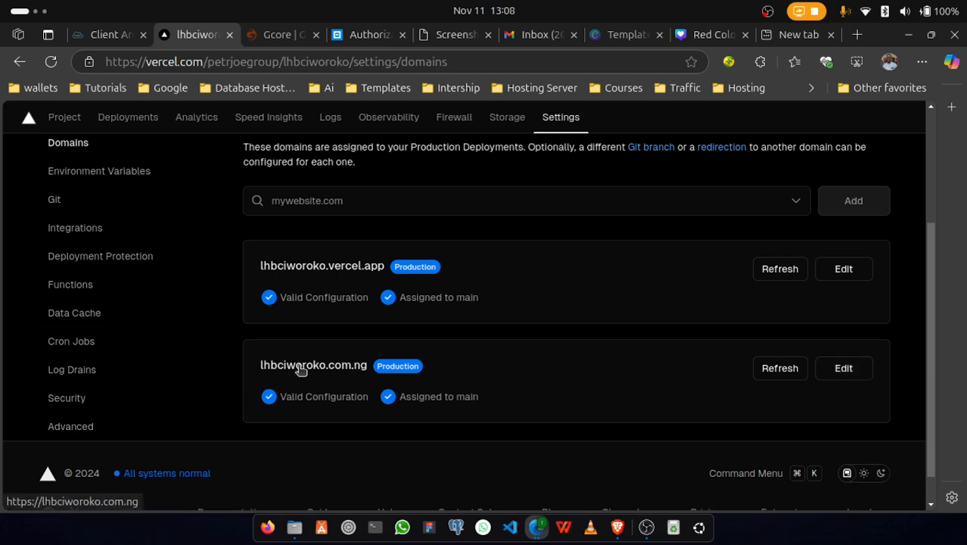
- Open the configuration of lhbciworoko.com.ng in Vercel and go to its DNS records page
left_click(844, 368)
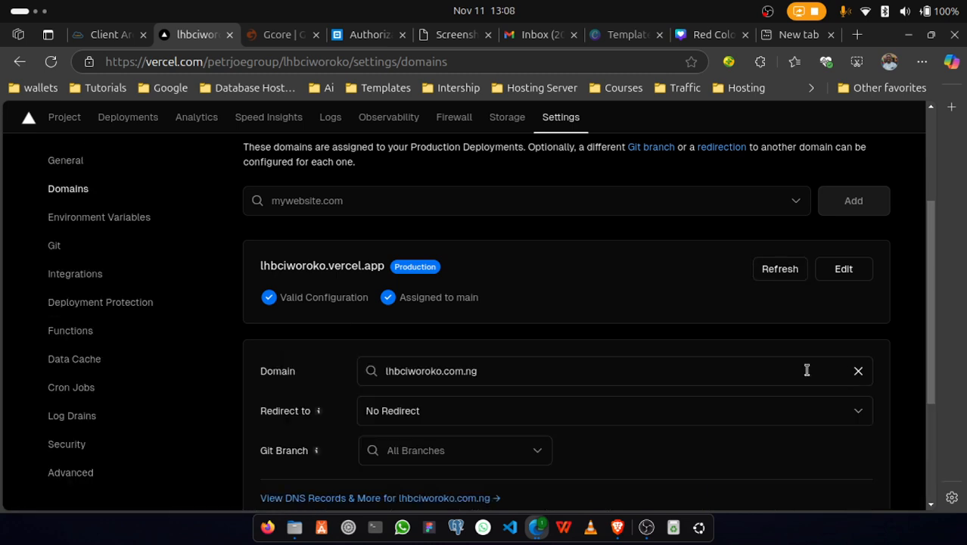
scroll(587, 398, "down", 3)
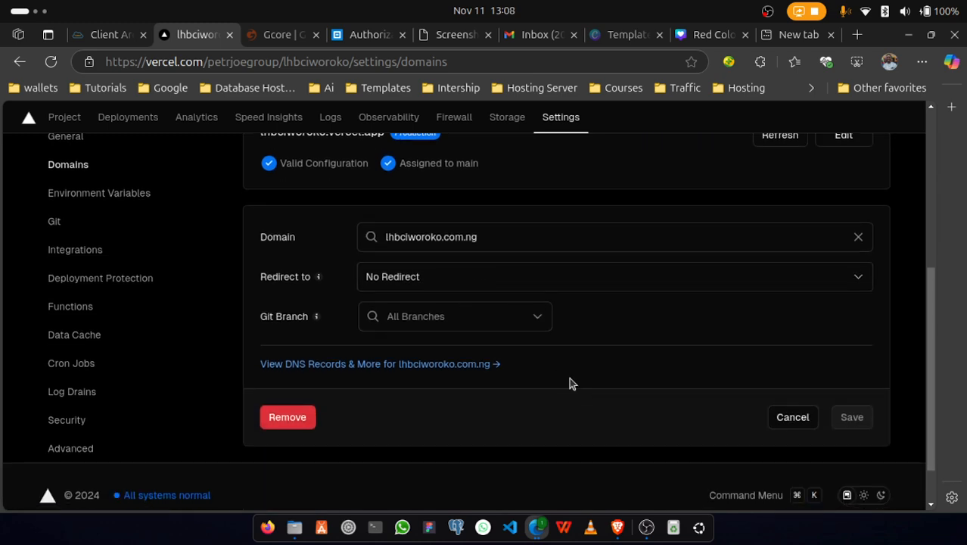
scroll(570, 382, "down", 1)
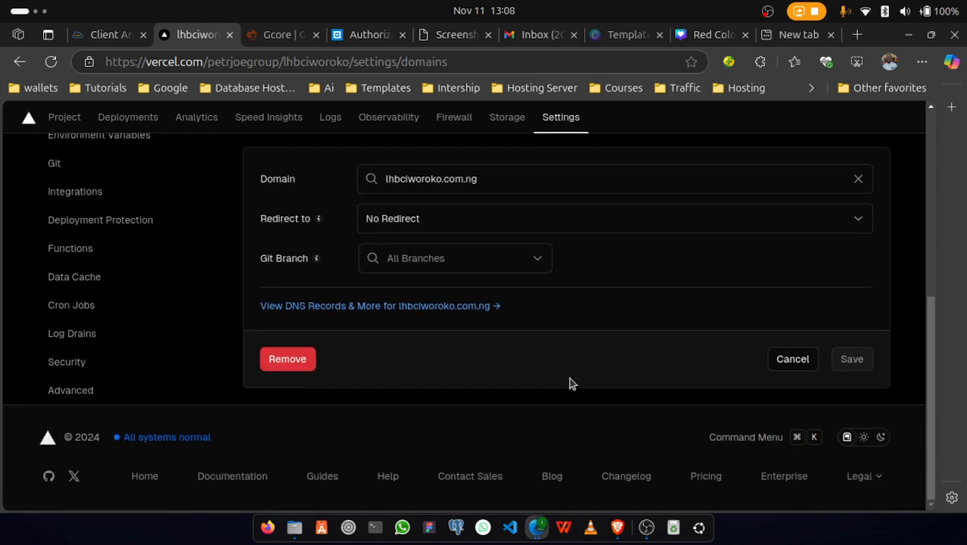
left_click(304, 306)
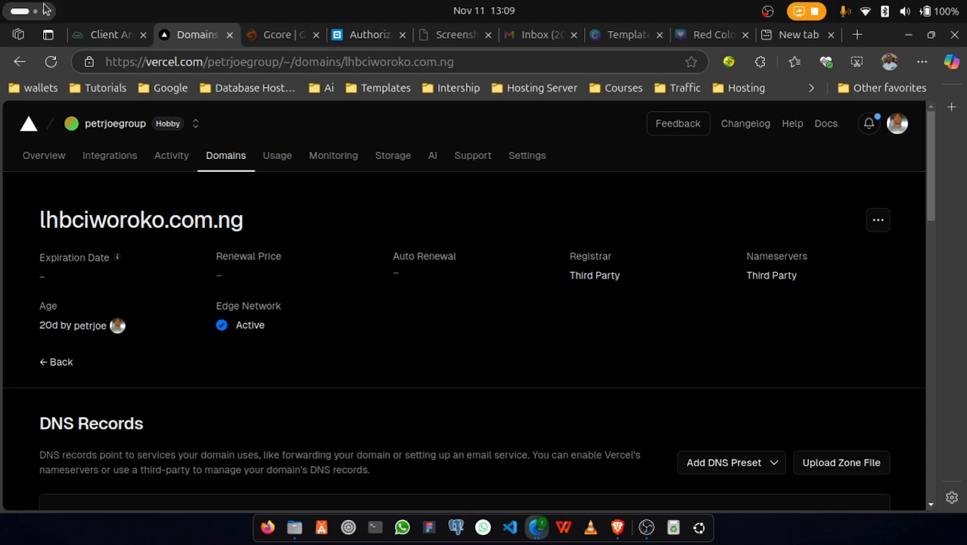
scroll(244, 189, "down", 5)
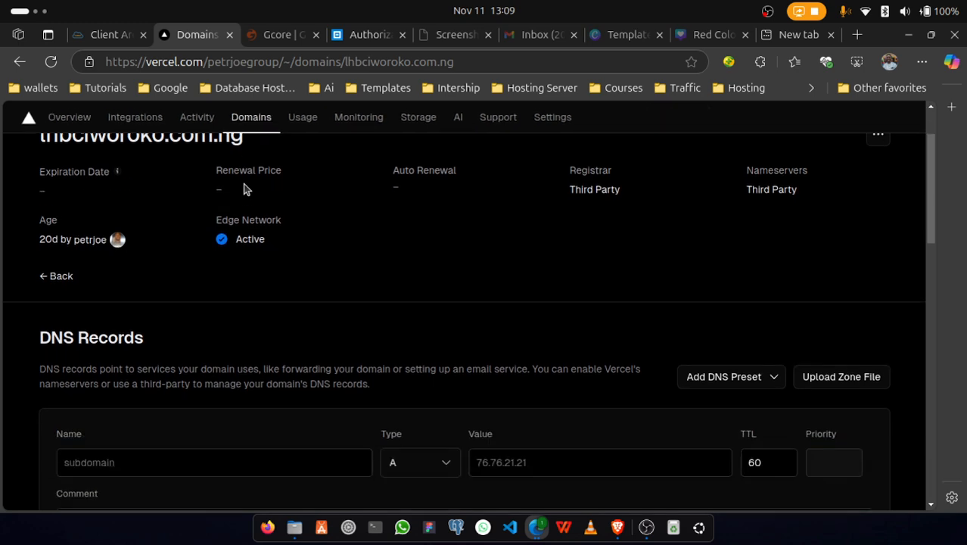
scroll(243, 188, "up", 5)
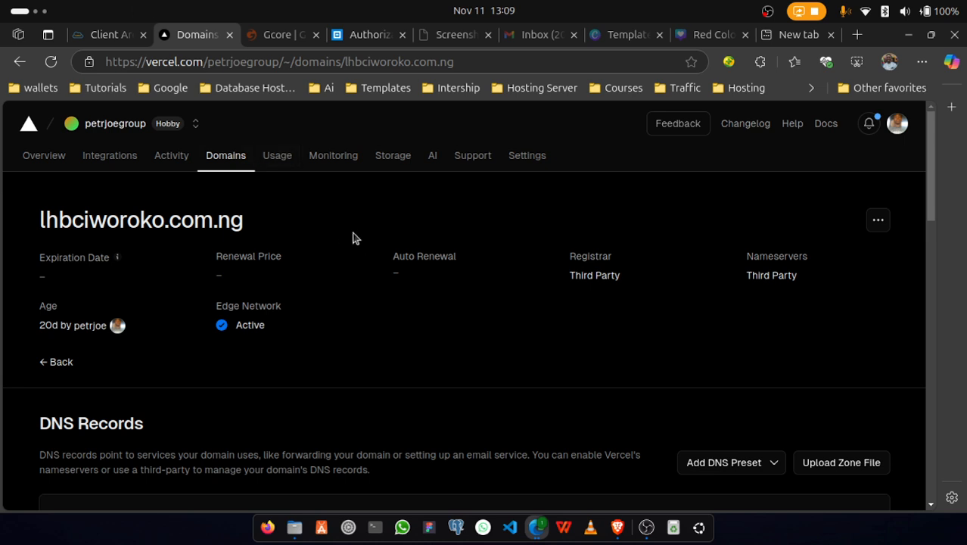
- Switch to the Gcore website and look through its home page sections and Solutions offerings
left_click(265, 39)
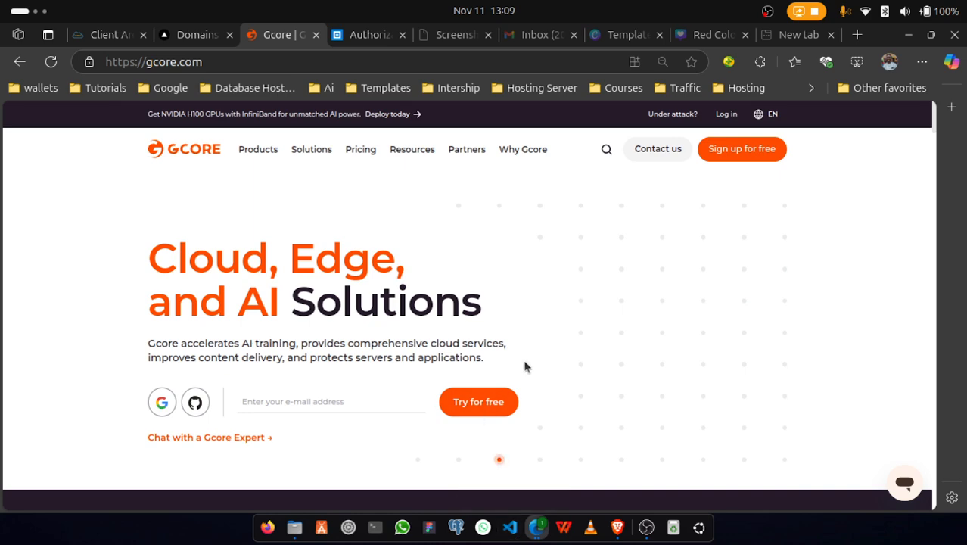
scroll(524, 367, "down", 5)
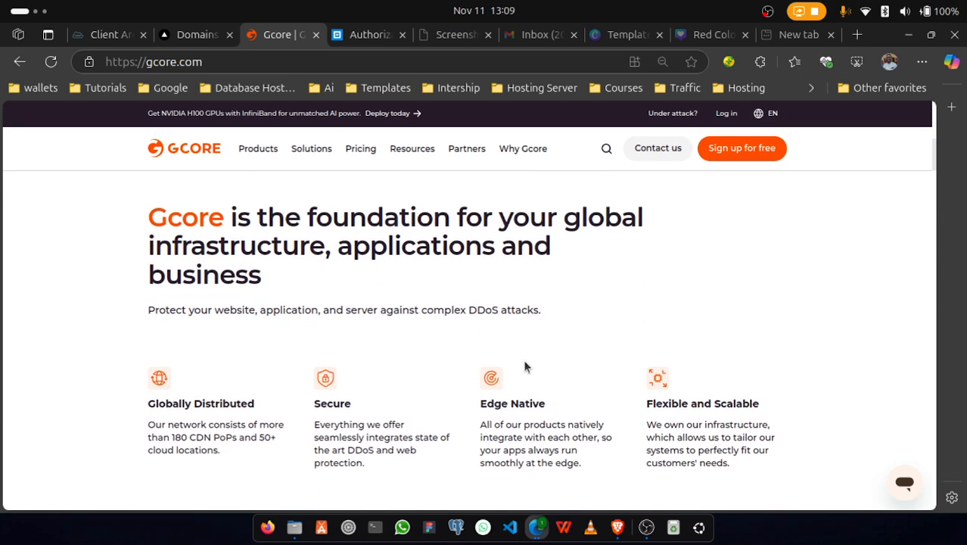
scroll(524, 367, "down", 1)
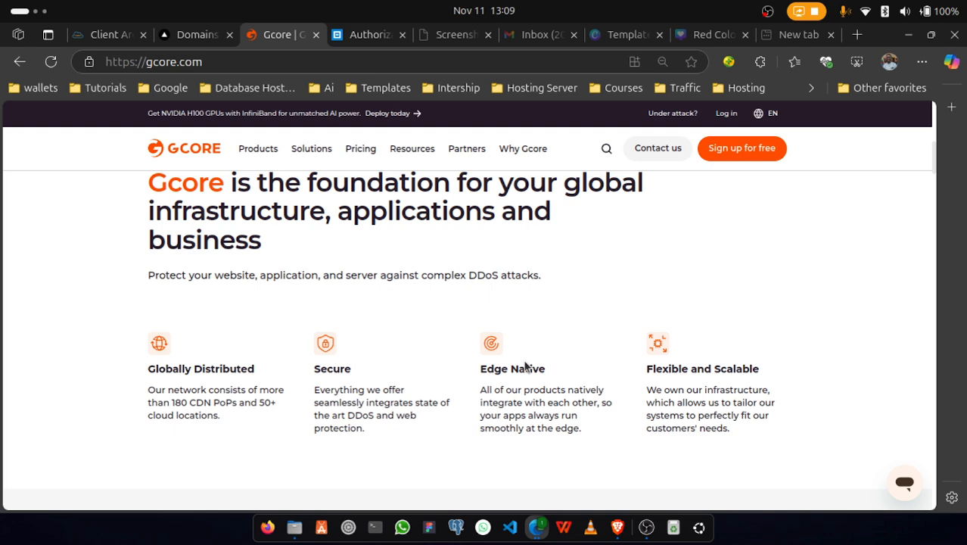
scroll(524, 367, "down", 10)
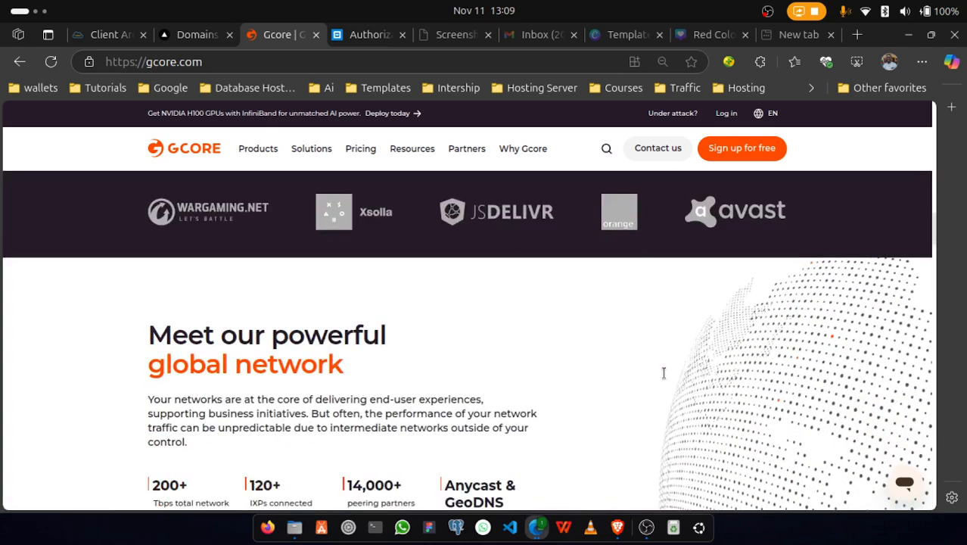
scroll(664, 372, "down", 3)
scroll(663, 372, "up", 15)
mouse_move(301, 162)
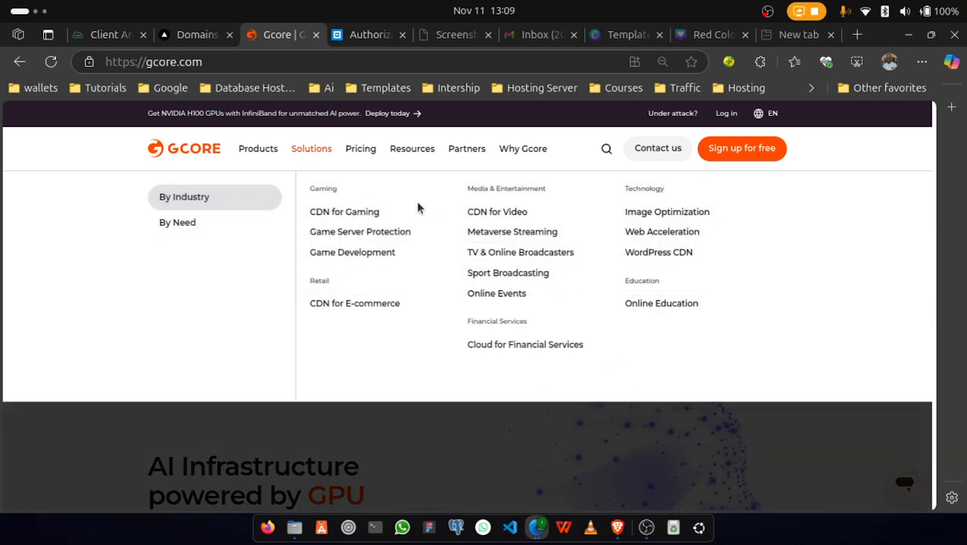
scroll(435, 343, "down", 4)
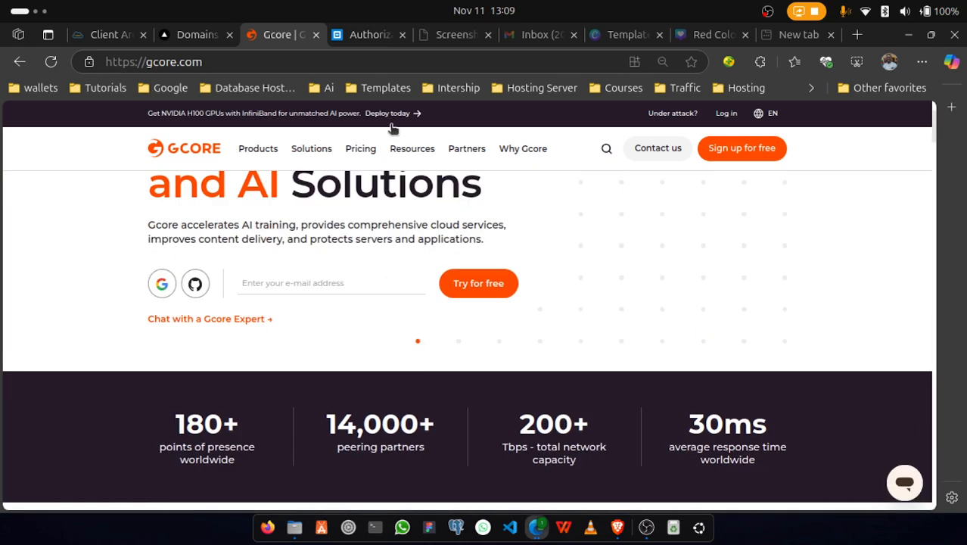
- Check the Gcore name servers in the DNS hosting activation email screenshot against the custom nameservers set for lhbciworoko.com.ng in Truehost
left_click(442, 36)
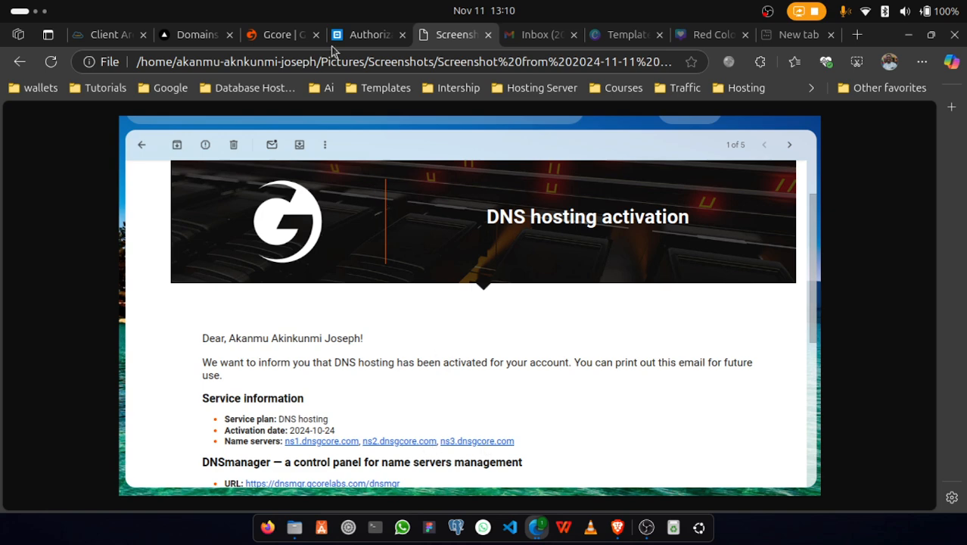
left_click(110, 35)
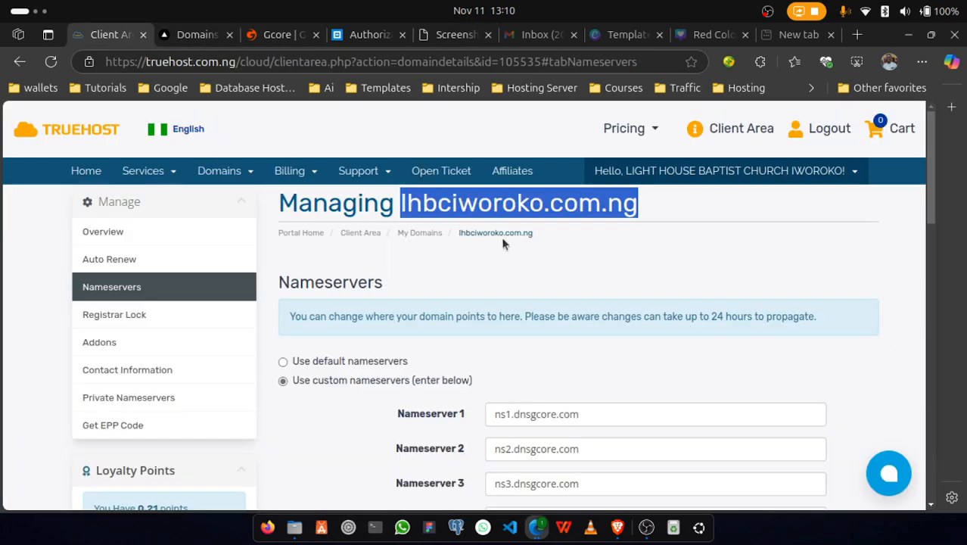
left_click(600, 416)
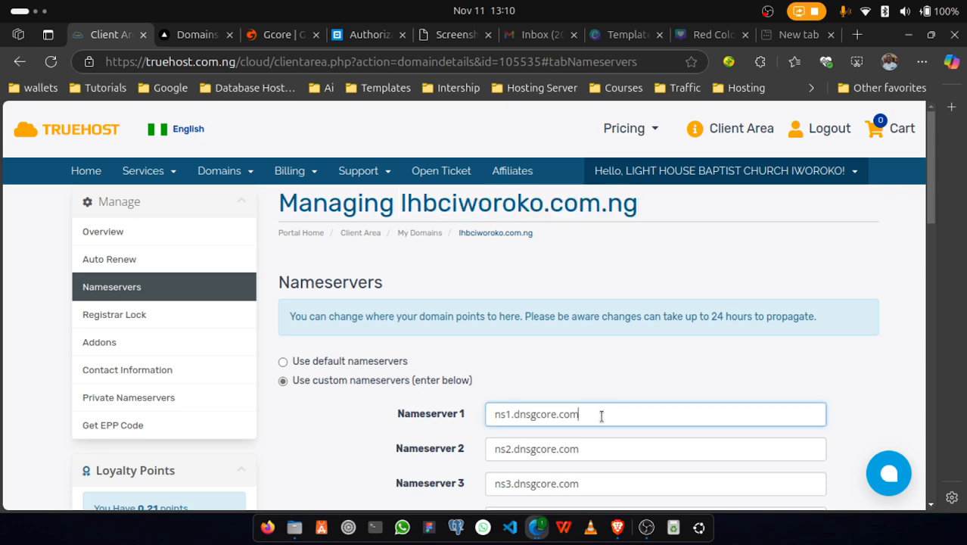
triple_click(616, 478)
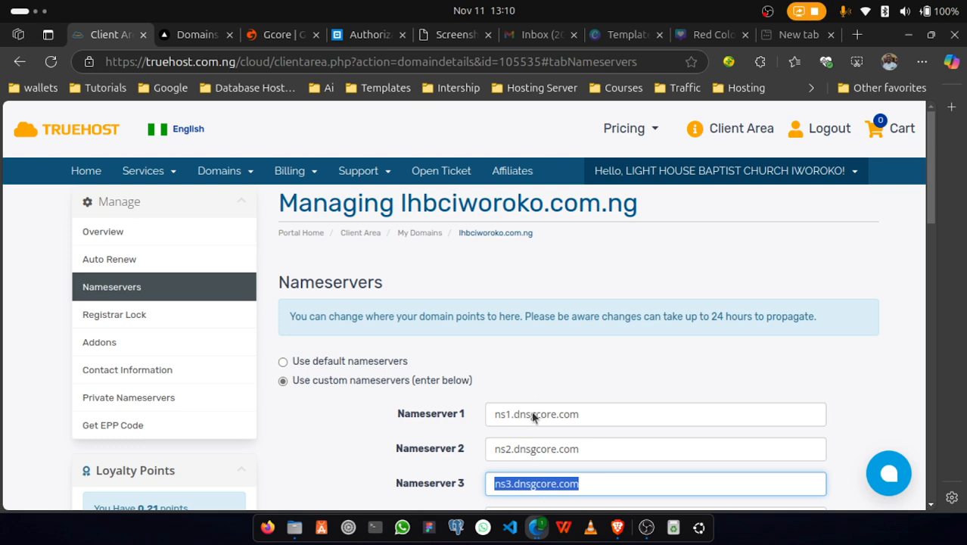
left_click(532, 401)
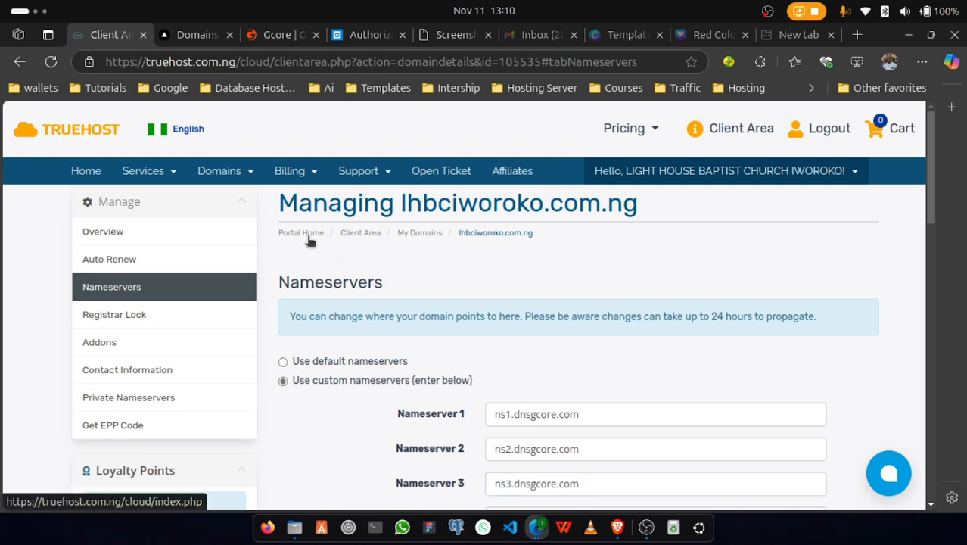
- Switch to Vercel and review the DNS records form and existing records of lhbciworoko.com.ng
left_click(182, 34)
scroll(488, 325, "down", 5)
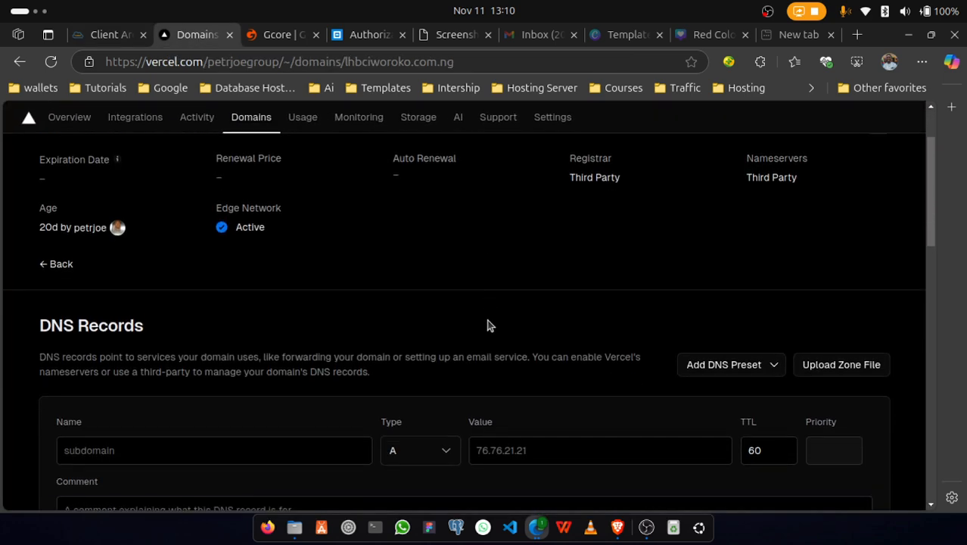
scroll(488, 326, "down", 2)
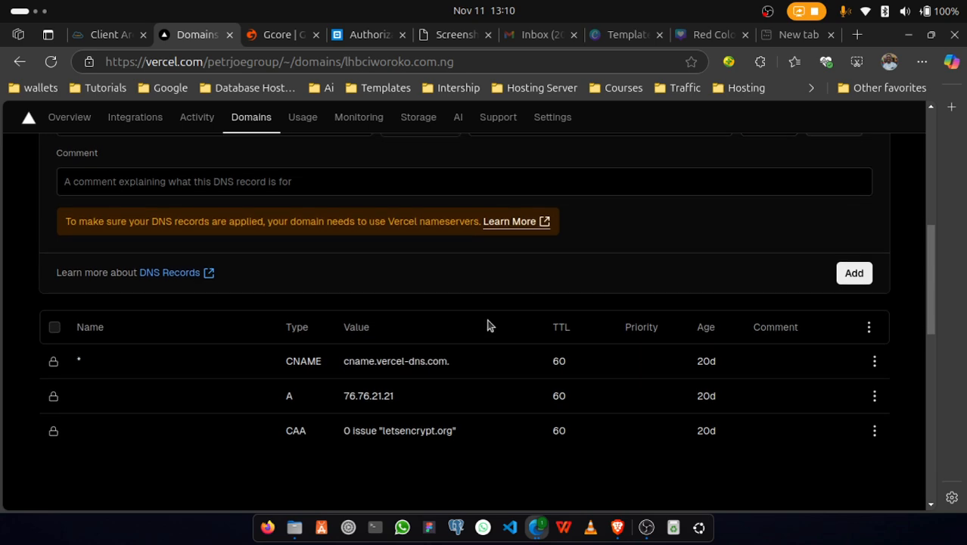
scroll(487, 325, "up", 8)
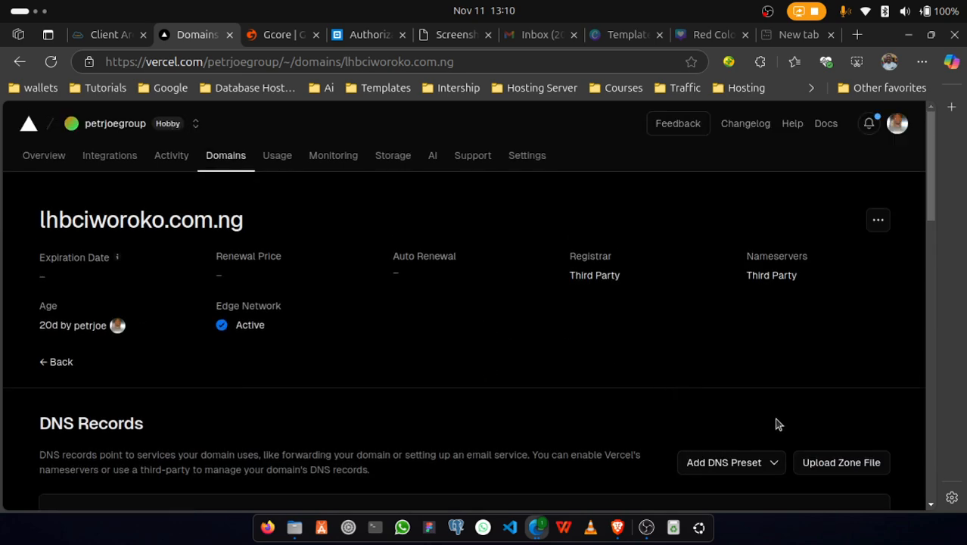
scroll(778, 444, "down", 4)
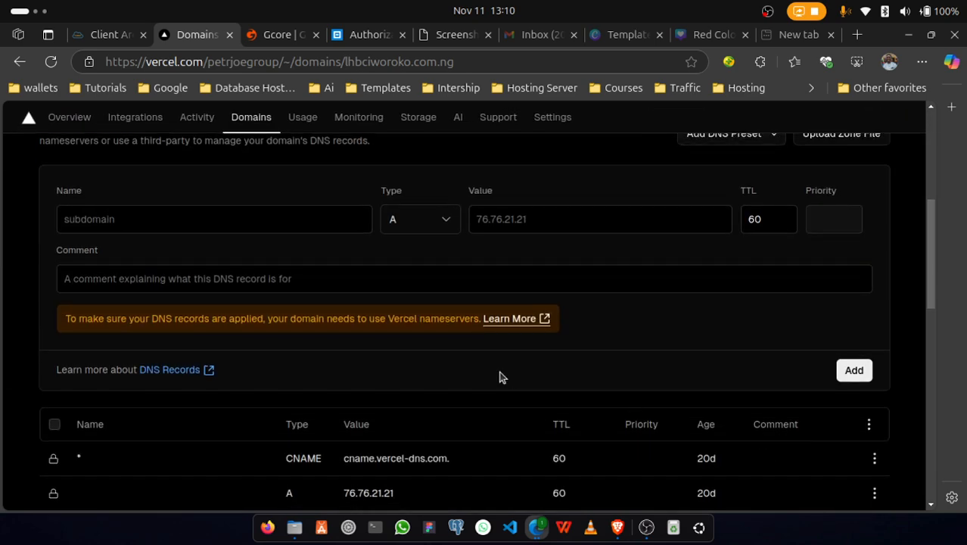
scroll(427, 252, "down", 2)
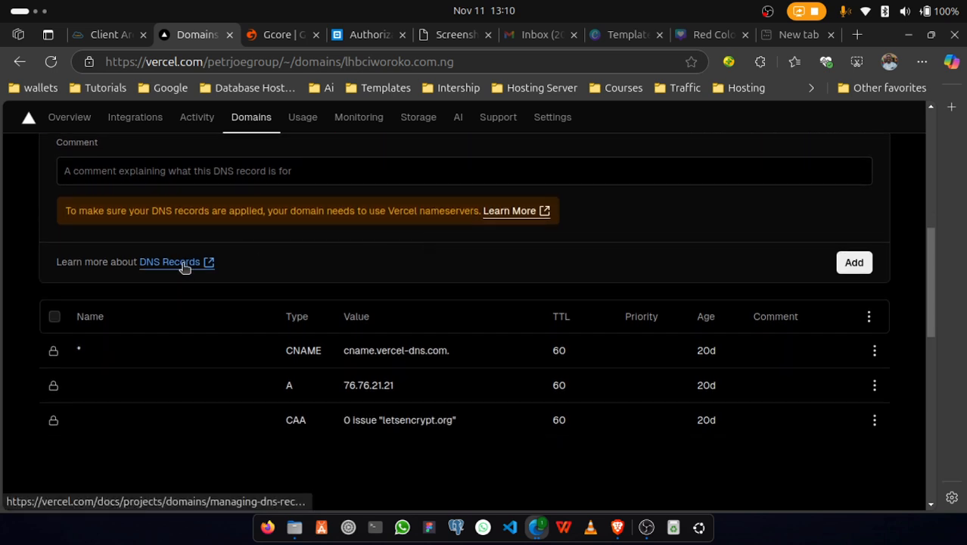
- Open Vercel's documentation on DNS records, read the fields needed for adding a record, including TTL, and close it
left_click(183, 265)
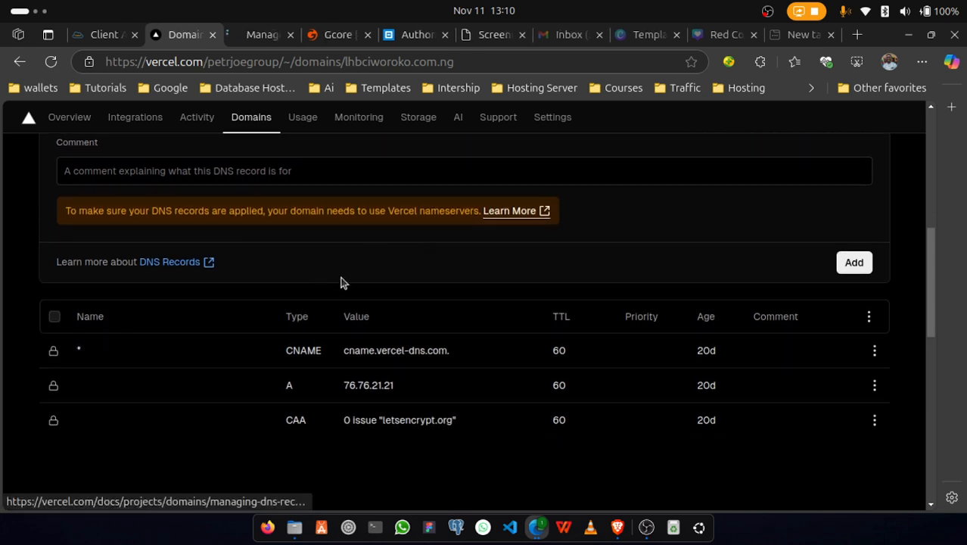
left_click(255, 35)
scroll(443, 328, "down", 10)
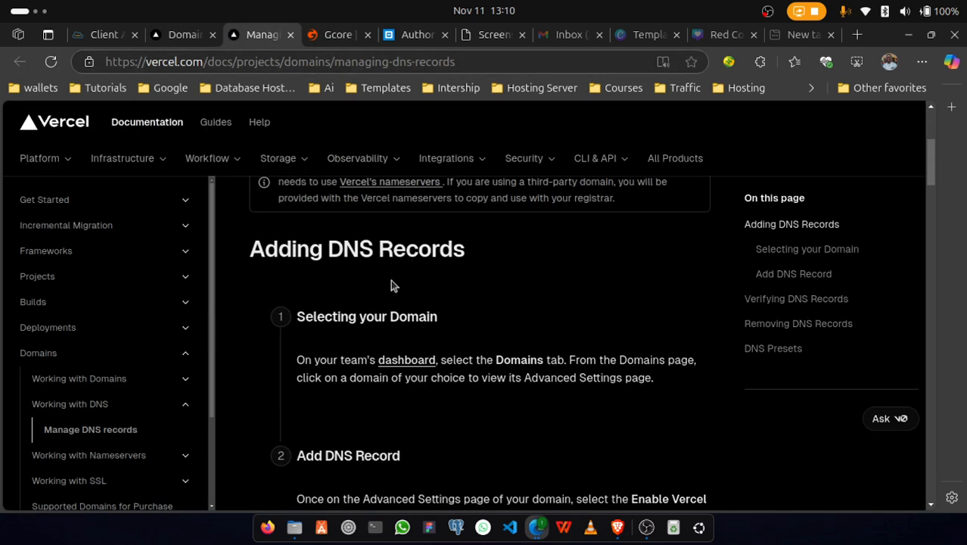
scroll(390, 280, "down", 3)
scroll(391, 285, "down", 4)
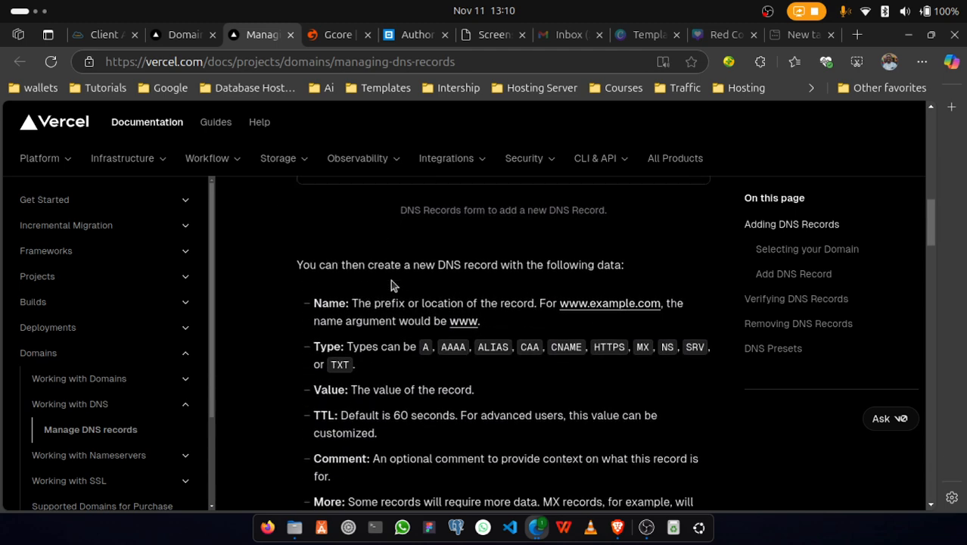
scroll(390, 285, "down", 2)
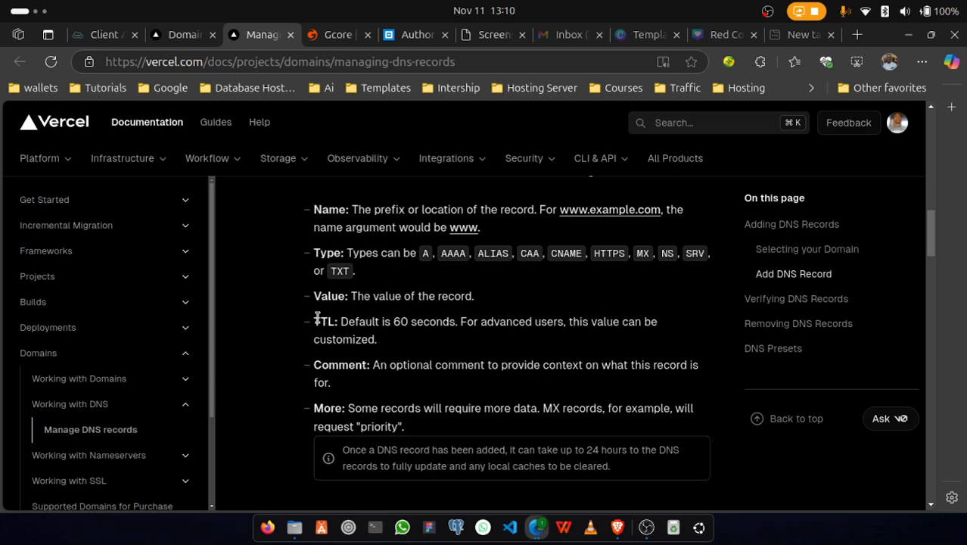
left_click_drag(320, 323, 429, 326)
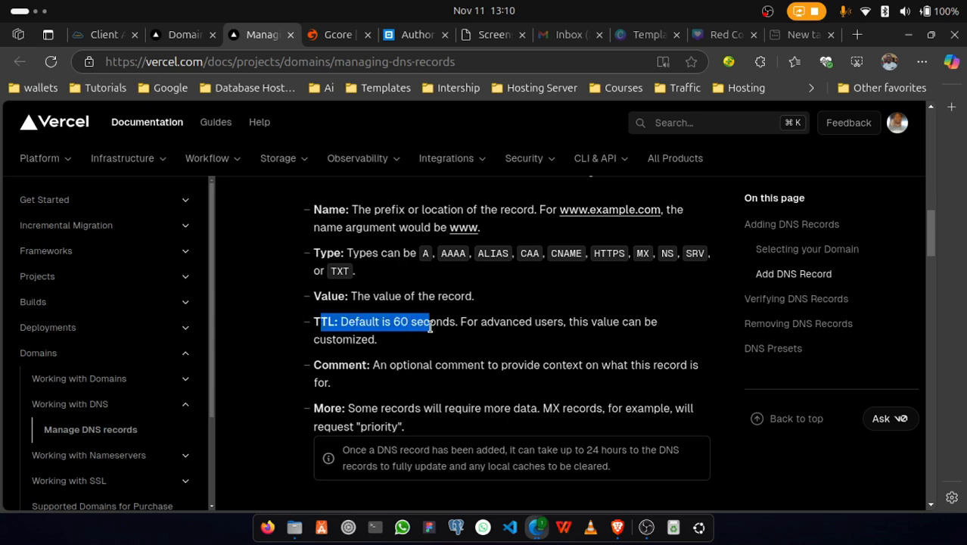
left_click(393, 315)
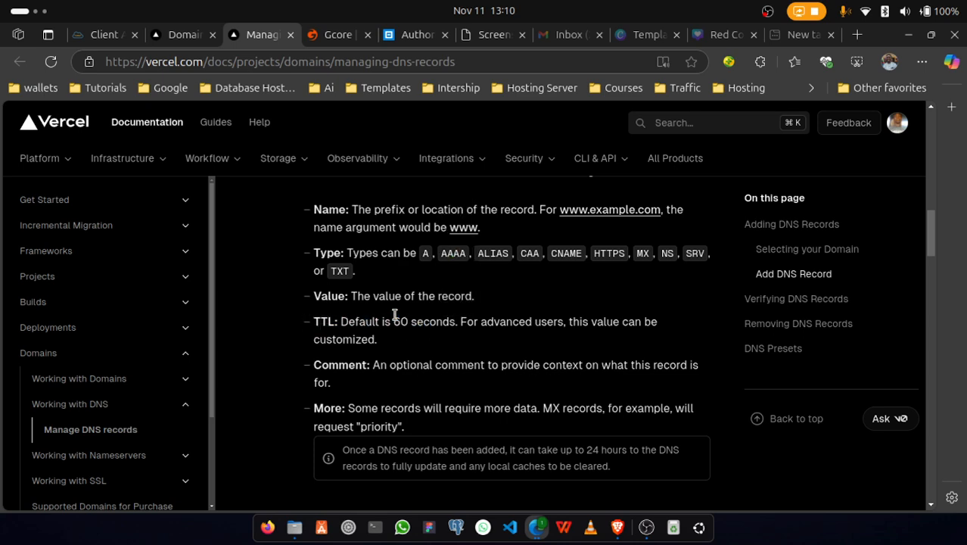
left_click(291, 36)
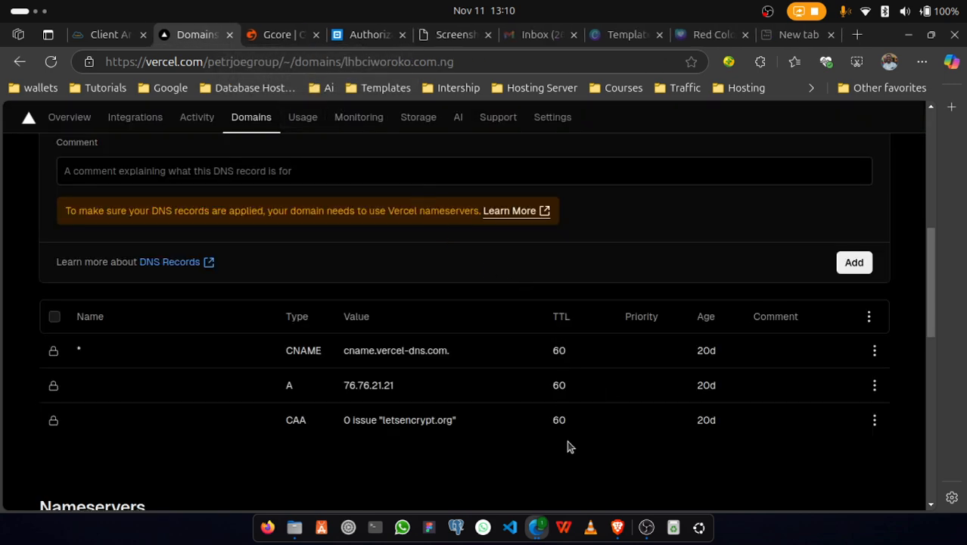
- Revisit the Gcore home page briefly and return to the Vercel details of lhbciworoko.com.ng
left_click(364, 37)
left_click(274, 35)
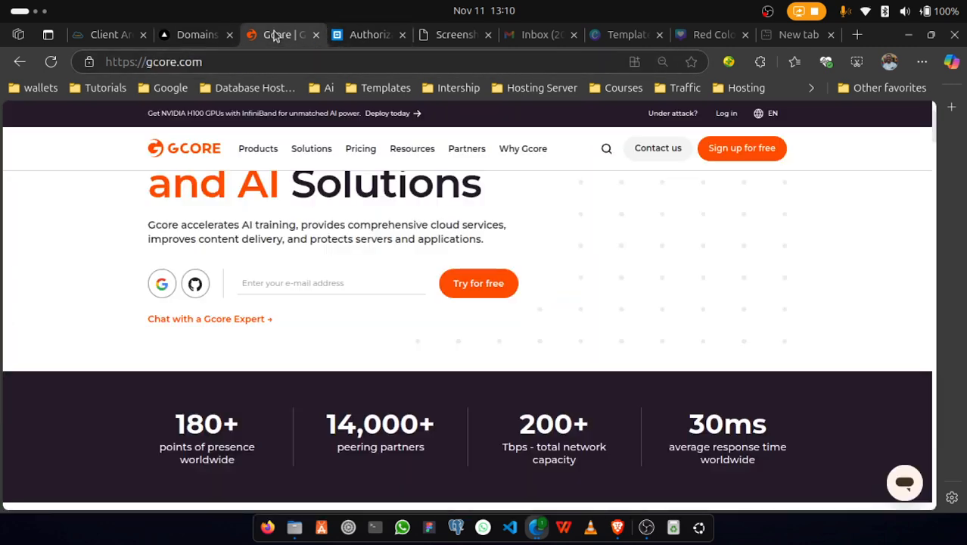
mouse_move(311, 148)
left_click(194, 38)
scroll(389, 266, "up", 5)
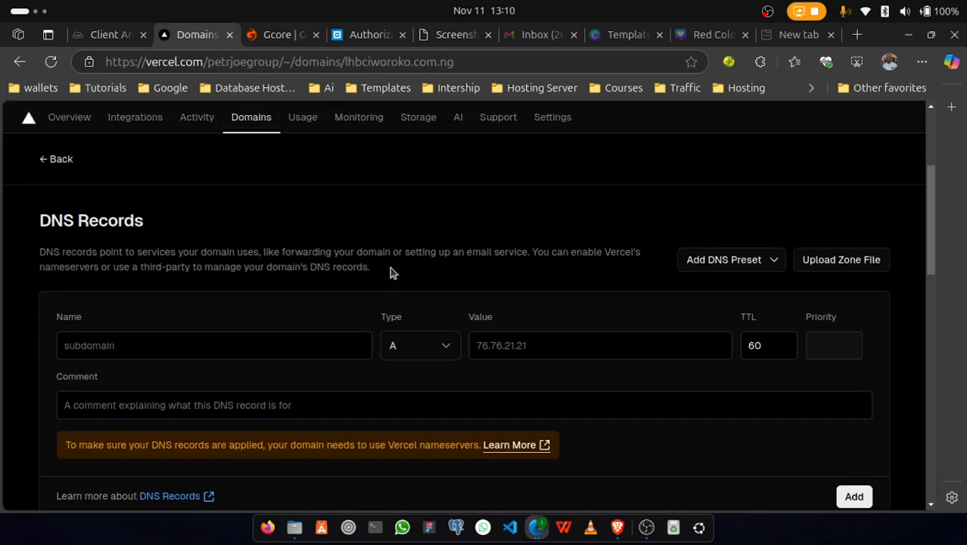
scroll(390, 266, "down", 1)
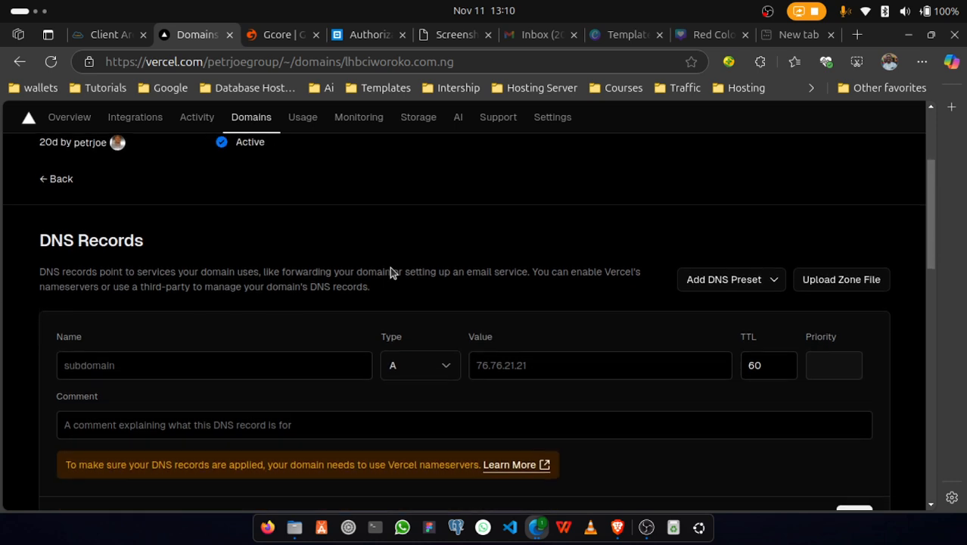
scroll(389, 266, "up", 3)
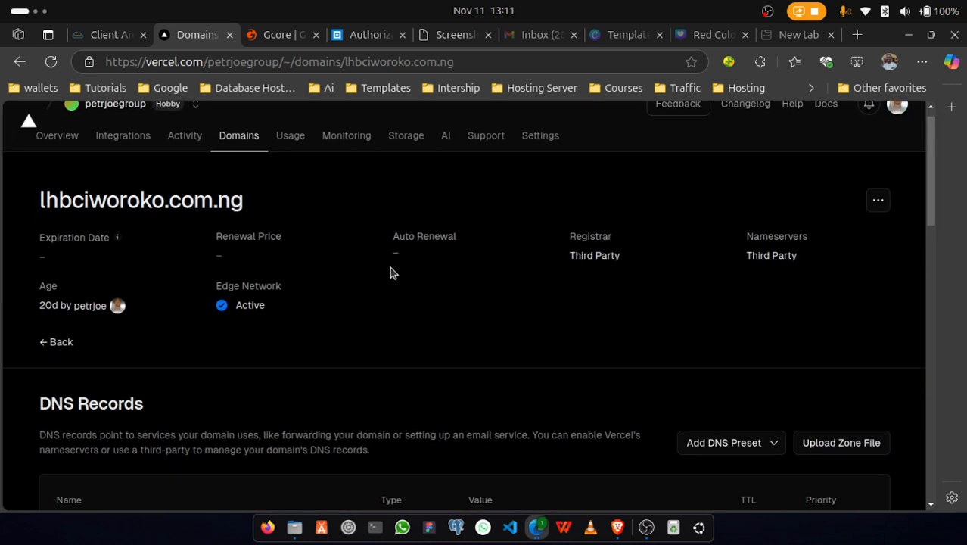
- Go back to the Vercel domain list and delete the lhbciworoko.com domain
left_click(70, 346)
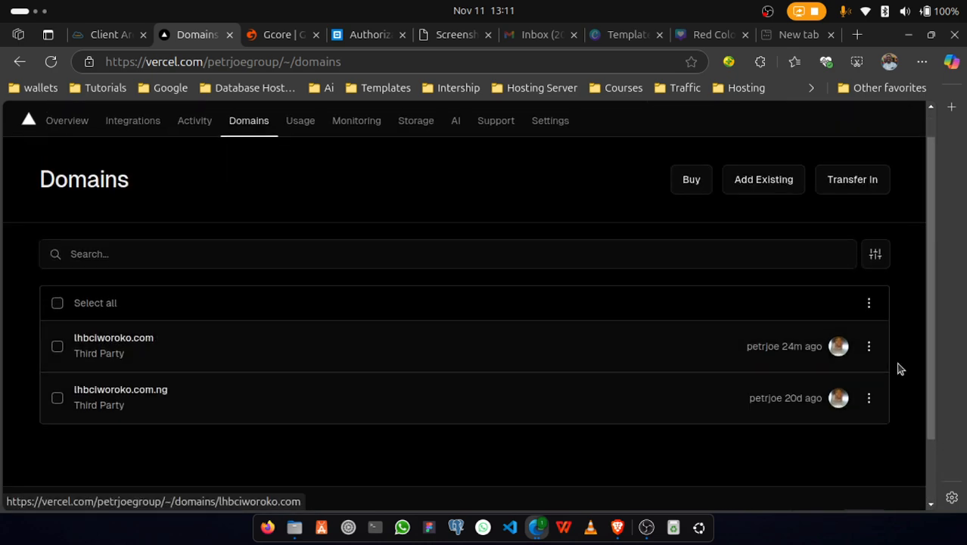
left_click(869, 346)
left_click(821, 311)
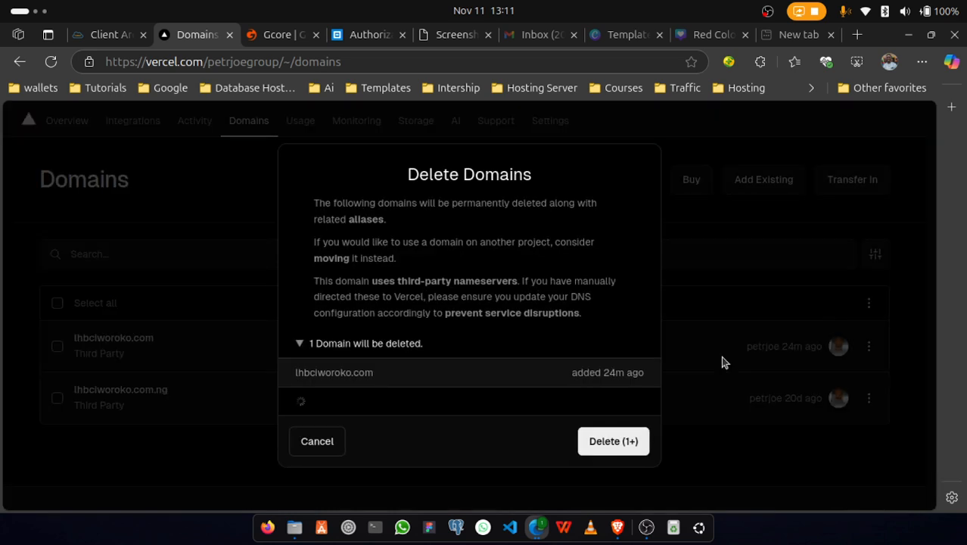
left_click(628, 444)
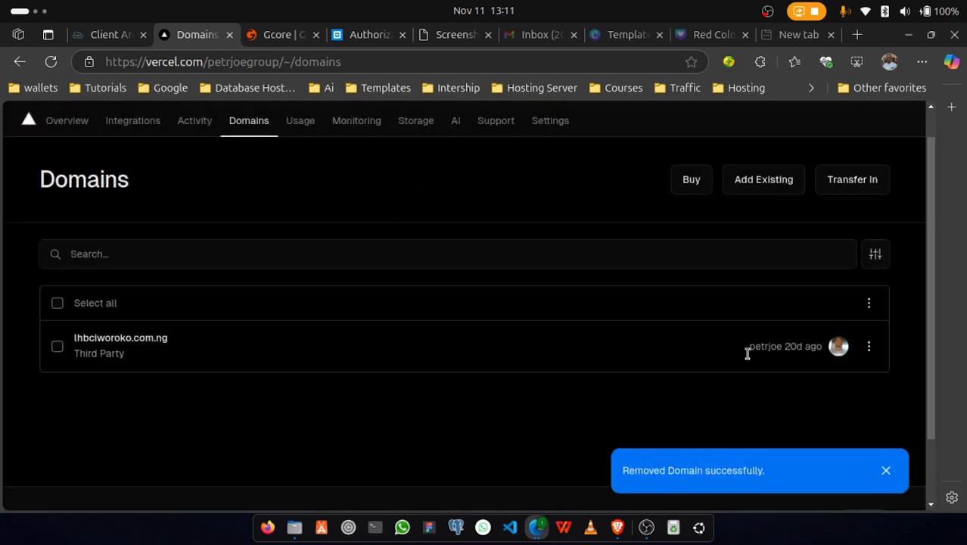
- Open lhbciworoko.com.ng and examine its DNS records, nameservers and SSL certificates
left_click(122, 340)
scroll(363, 363, "down", 3)
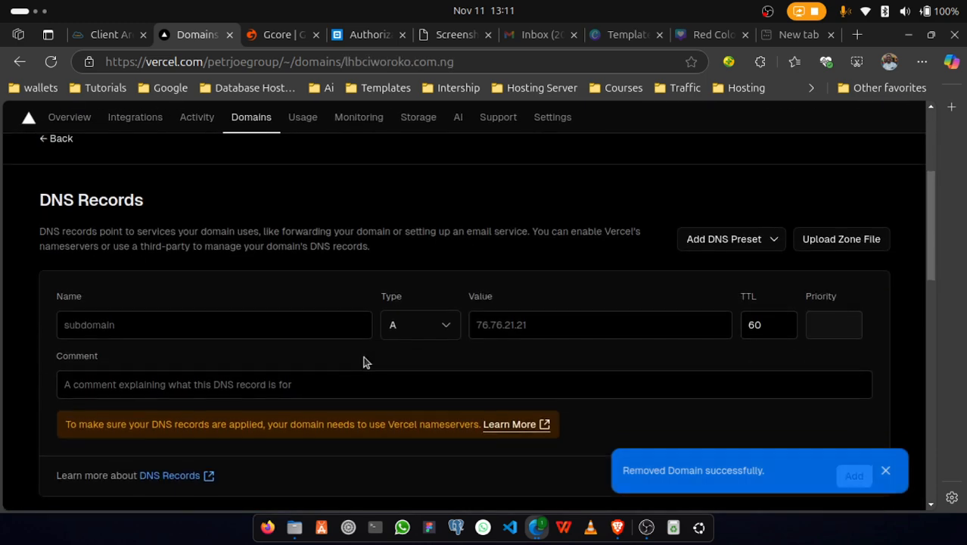
scroll(363, 362, "down", 3)
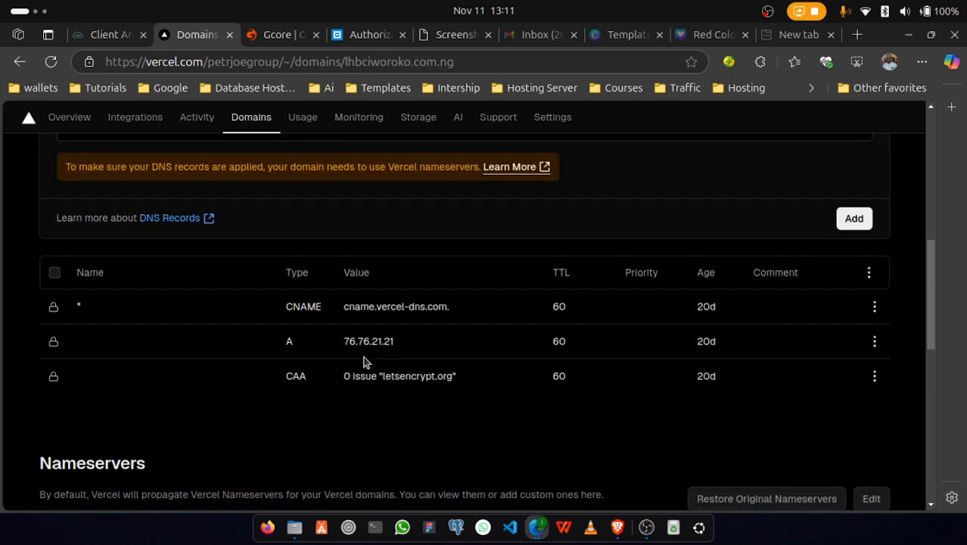
scroll(363, 363, "down", 4)
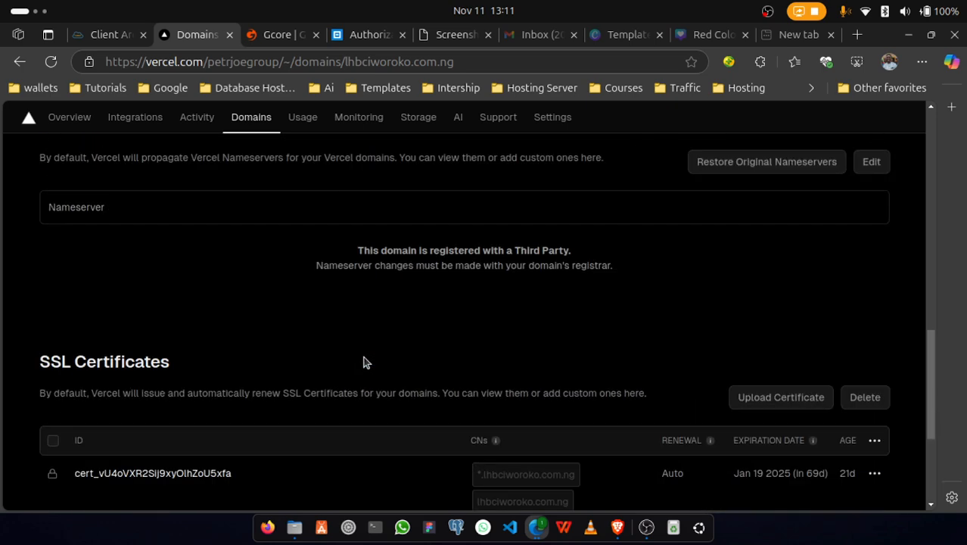
scroll(363, 363, "up", 1)
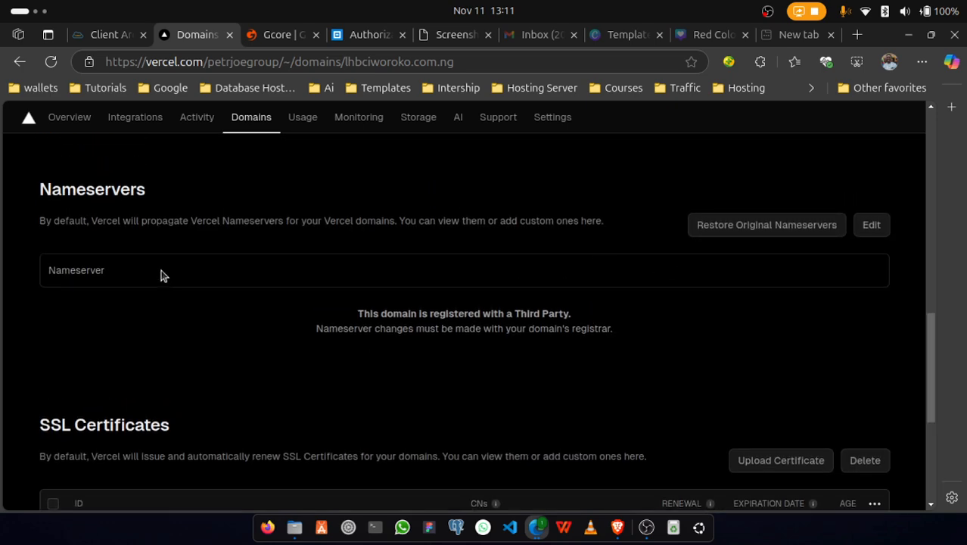
scroll(257, 338, "down", 4)
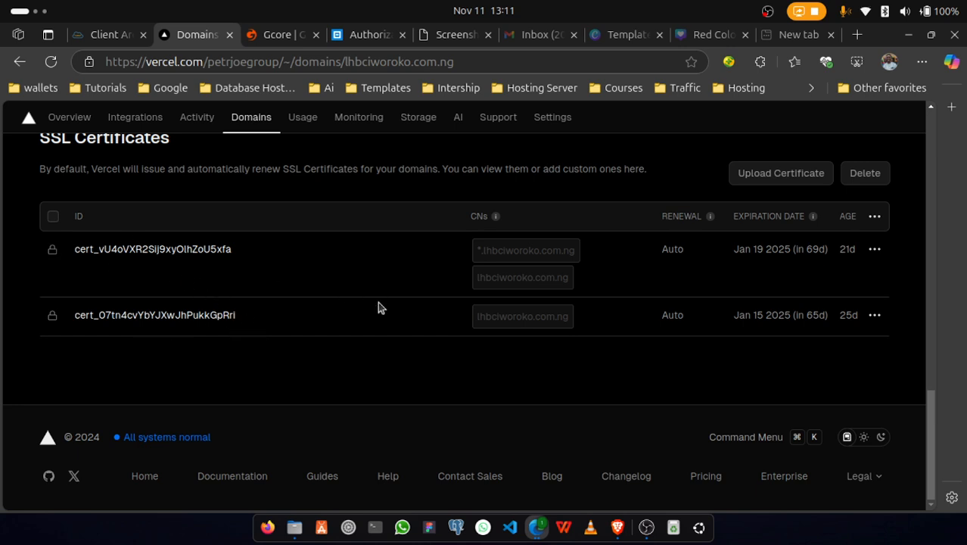
scroll(377, 307, "up", 5)
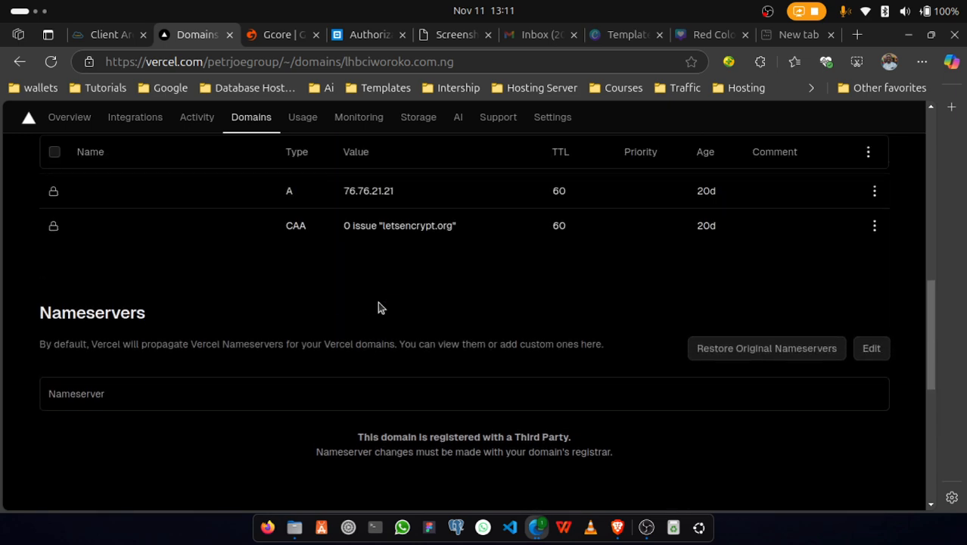
scroll(378, 303, "up", 3)
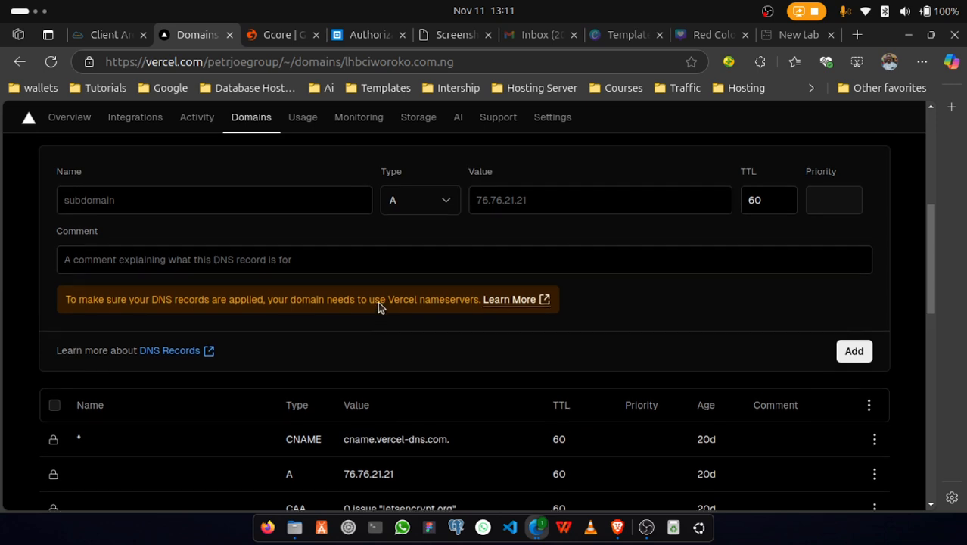
scroll(377, 301, "up", 1)
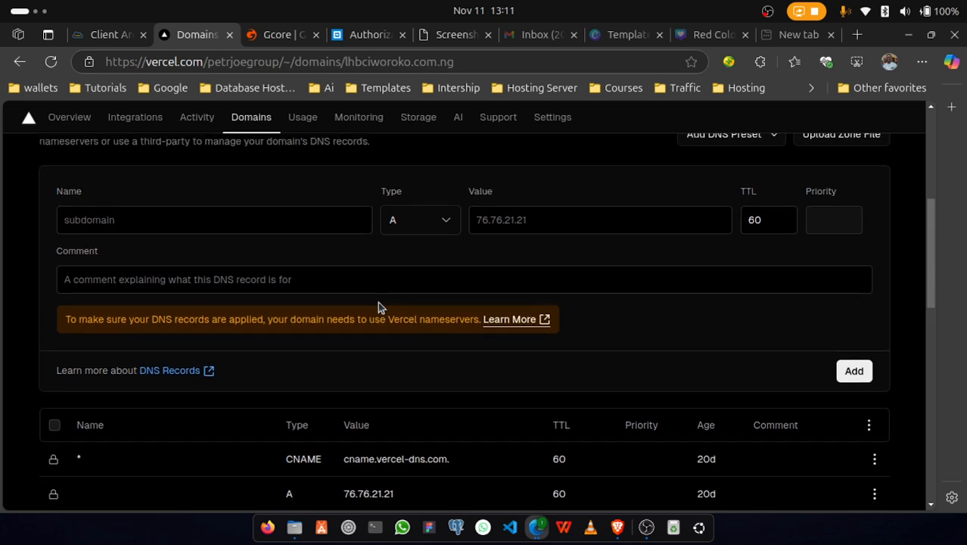
scroll(378, 301, "up", 5)
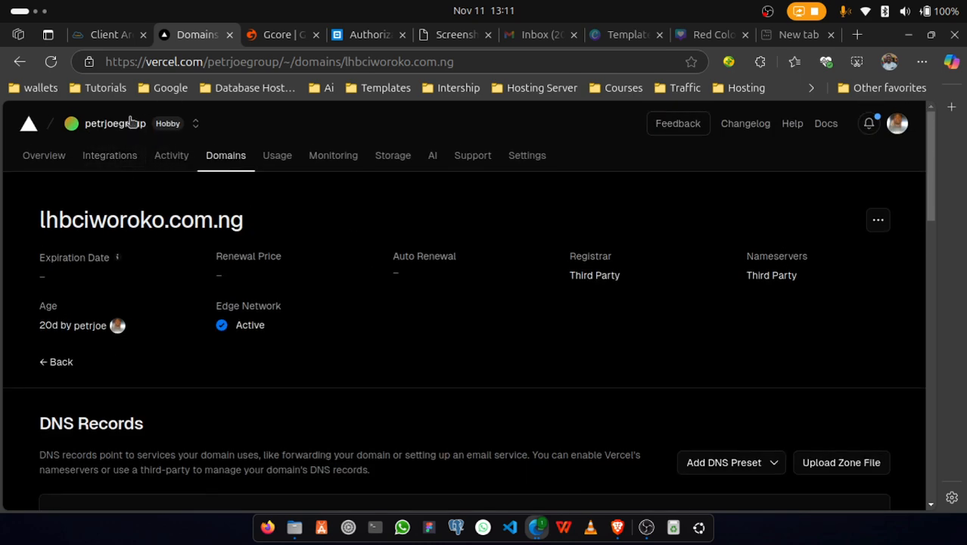
- Return to the team overview and open the list of all its domains
left_click(99, 125)
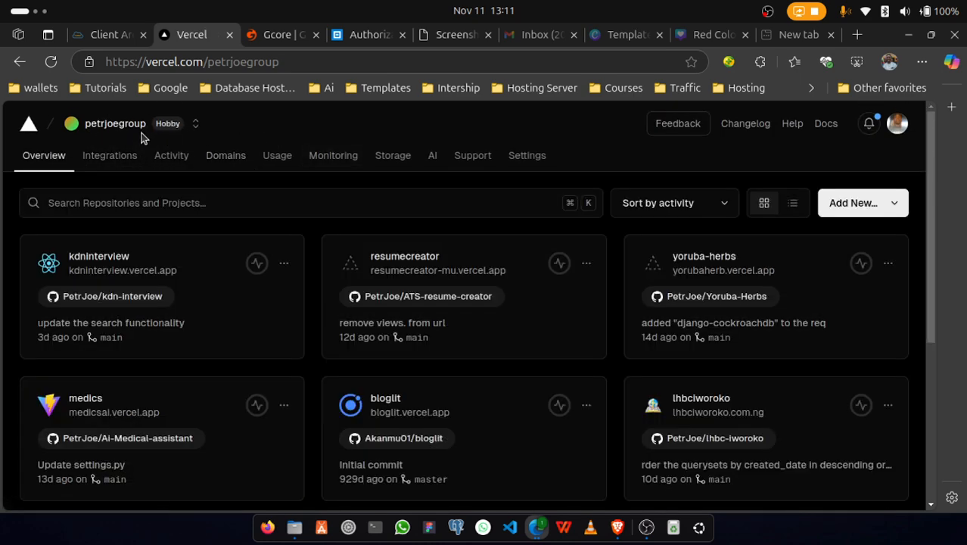
left_click(225, 155)
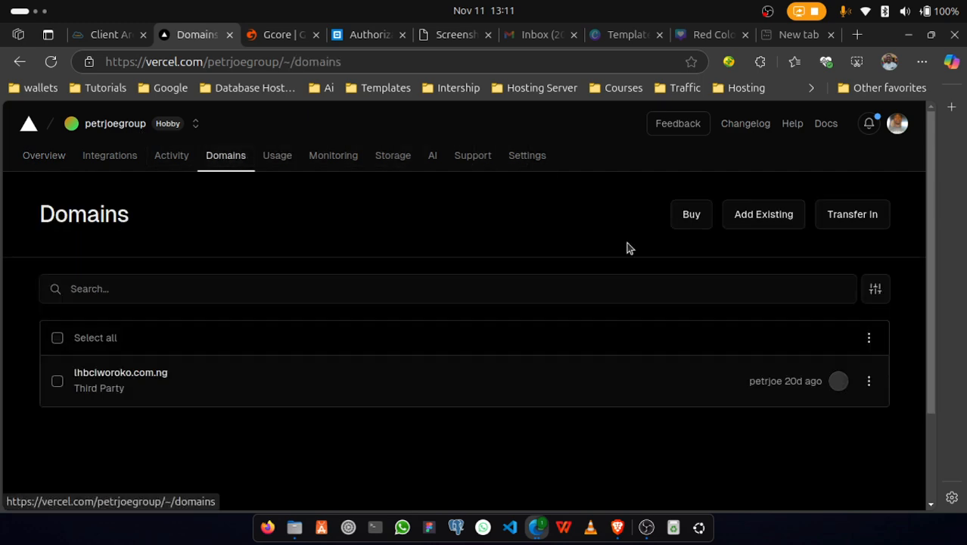
- Add the existing domain kdn.com.ng to the kdninterview project
left_click(747, 220)
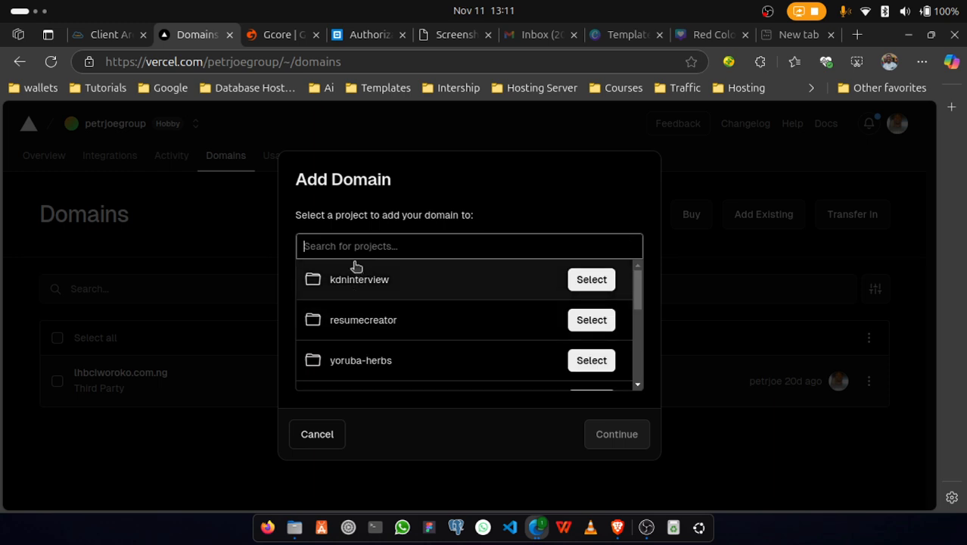
left_click(605, 280)
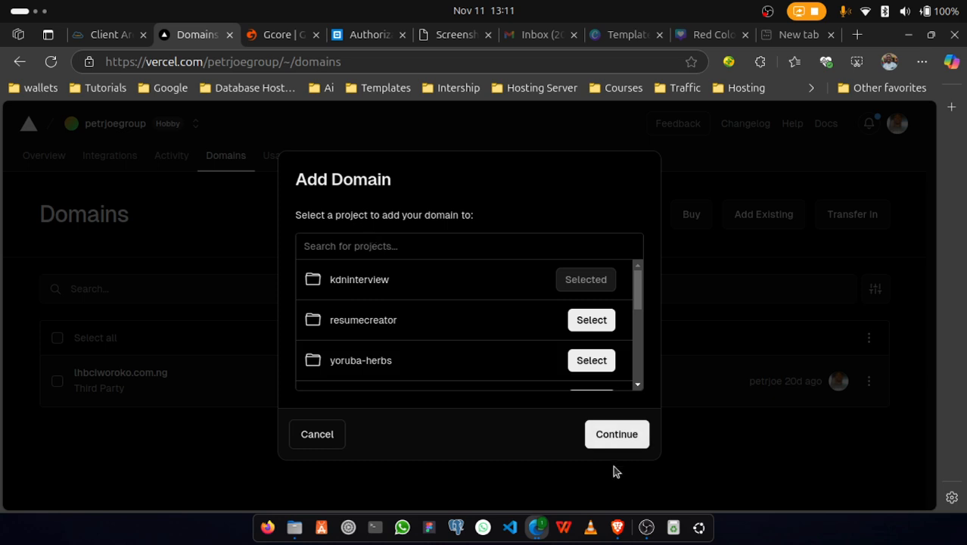
left_click(635, 435)
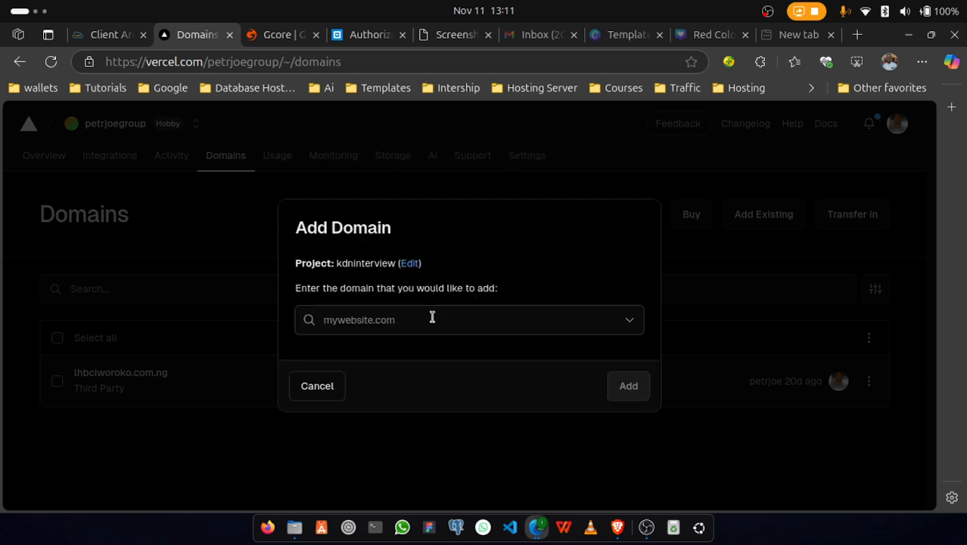
left_click(432, 317)
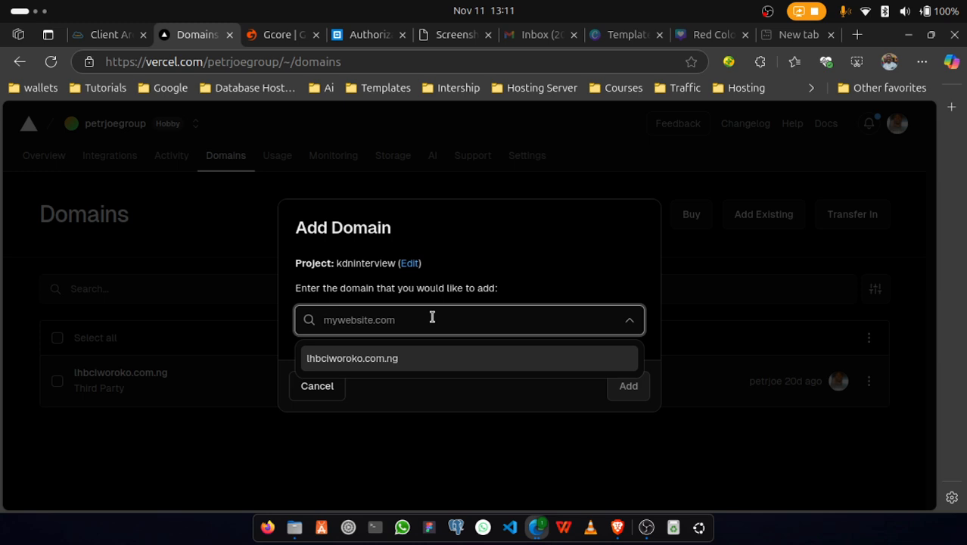
type("kdn.com.ng")
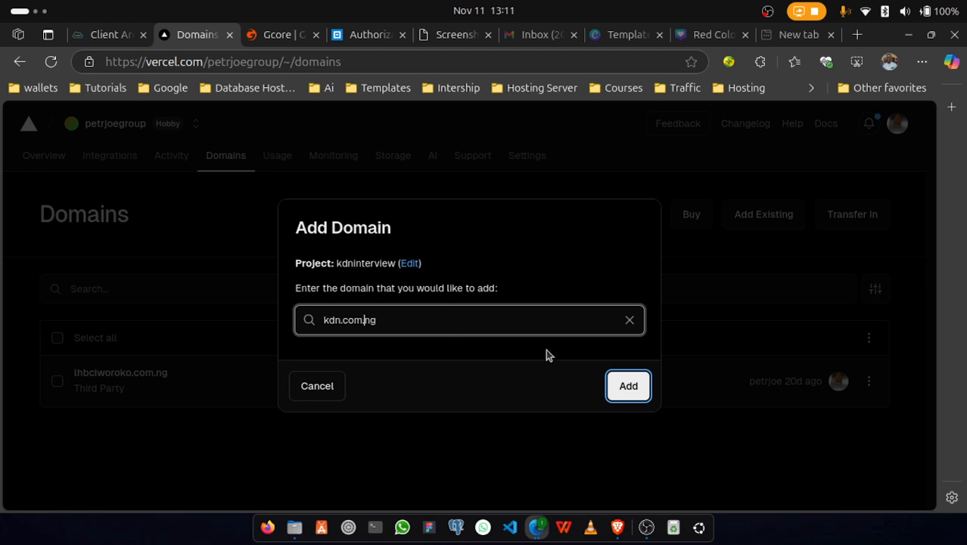
left_click(632, 386)
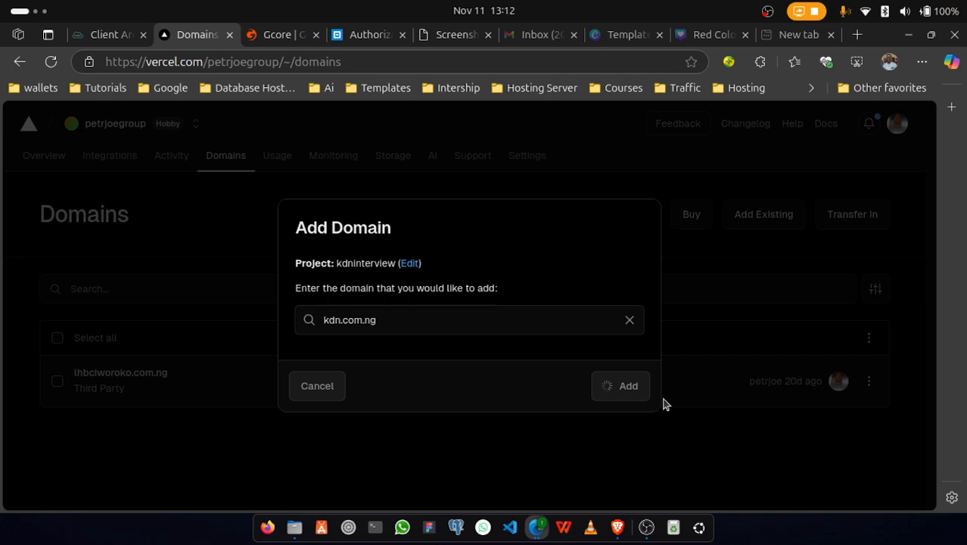
- Enable Vercel DNS for kdn.com.ng and highlight the nameservers ns1.vercel-dns.com and ns2.vercel-dns.com
scroll(552, 369, "down", 3)
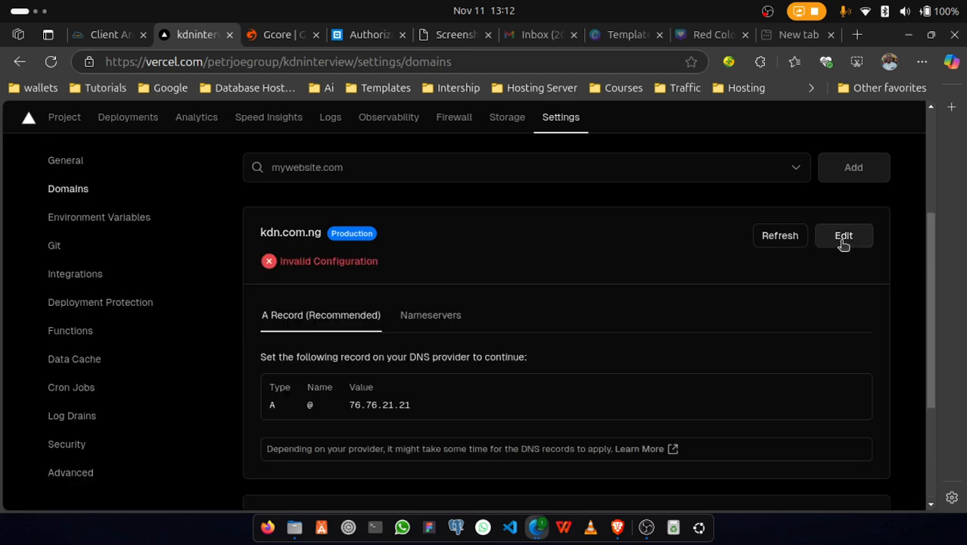
left_click(434, 313)
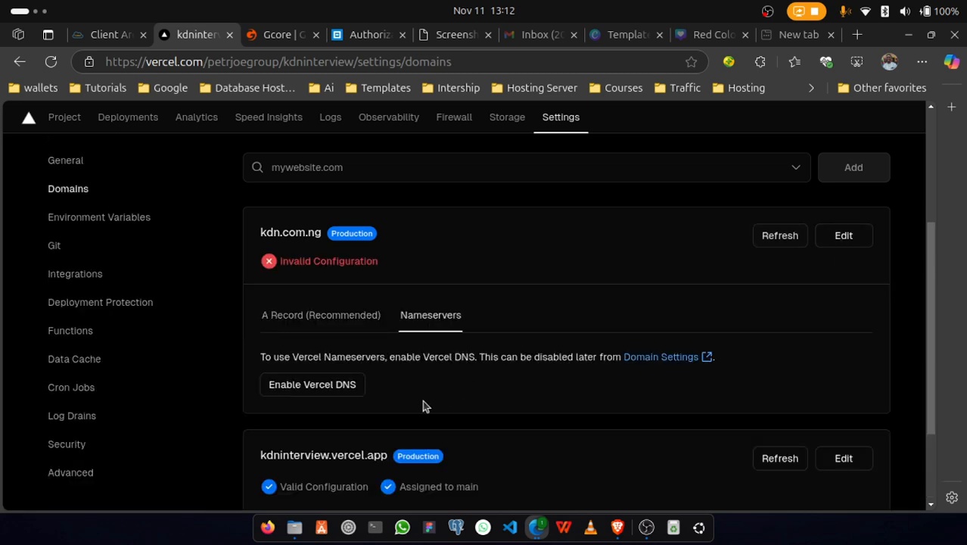
scroll(422, 406, "down", 1)
right_click(466, 425)
left_click(309, 339)
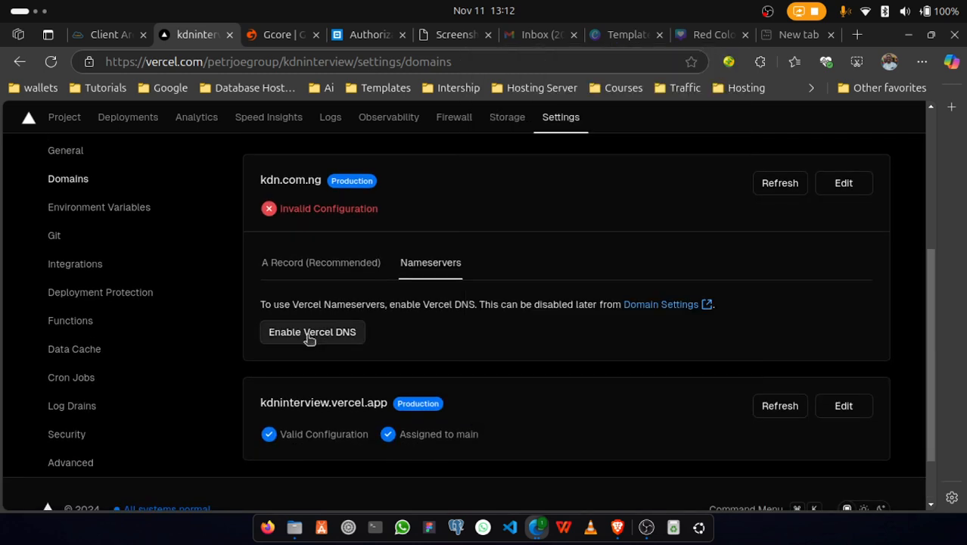
left_click(308, 334)
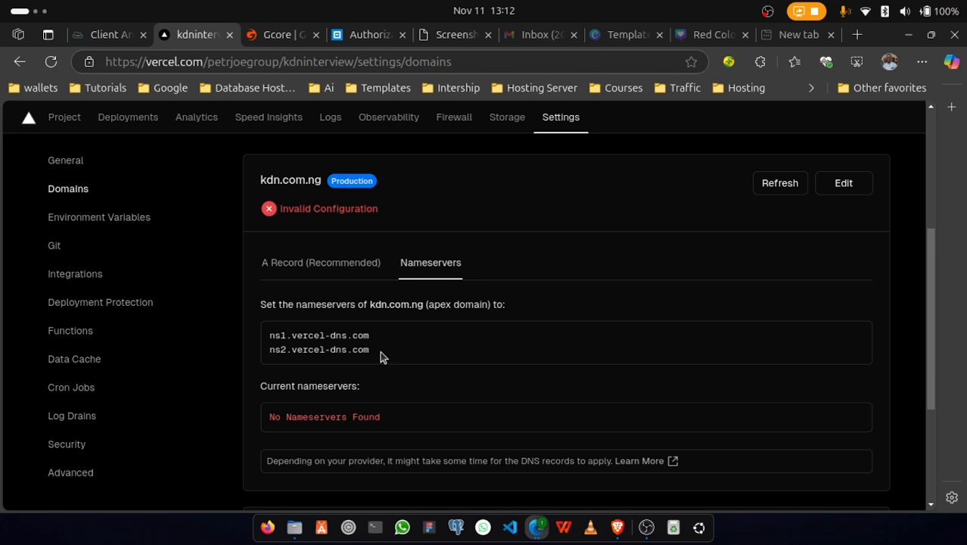
left_click_drag(378, 351, 266, 335)
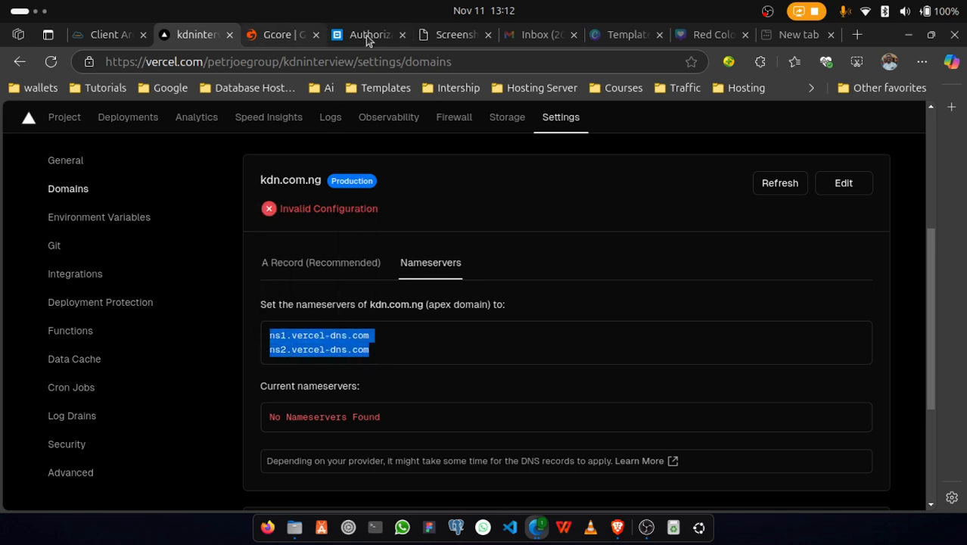
- Review the custom nameservers set for lhbciworoko.com.ng in the Truehost client area
left_click(109, 35)
scroll(407, 287, "down", 3)
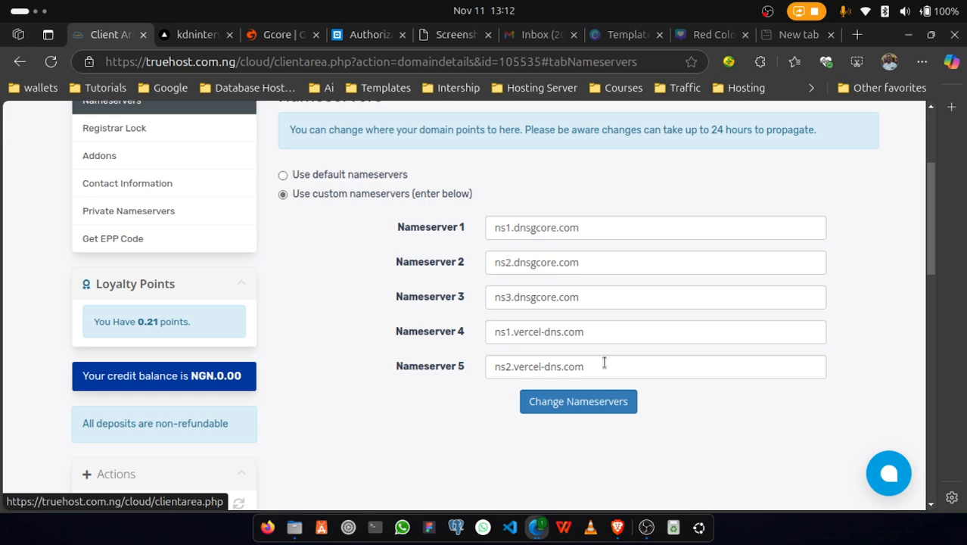
scroll(603, 360, "up", 5)
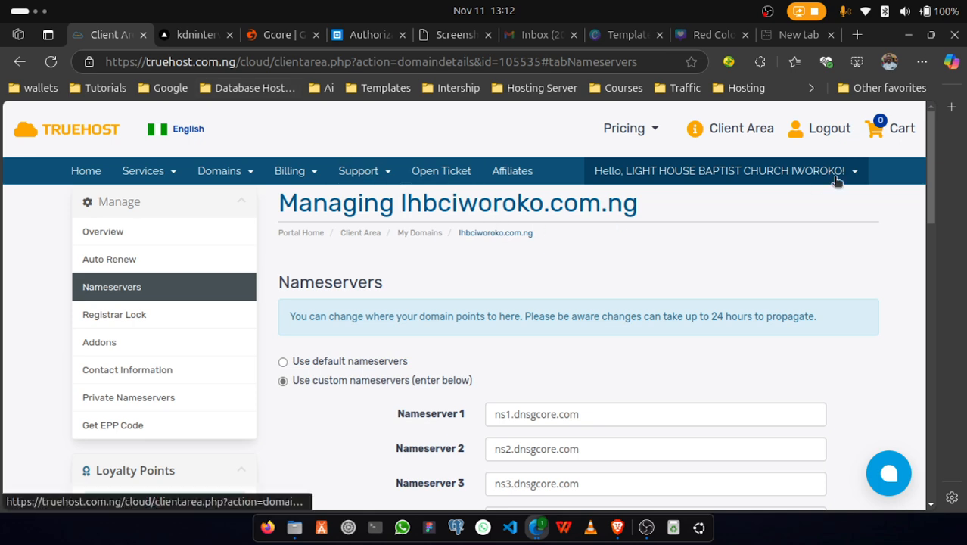
- Return to Vercel and remove kdn.com.ng from the kdninterview project's domains
left_click(168, 36)
scroll(432, 263, "up", 4)
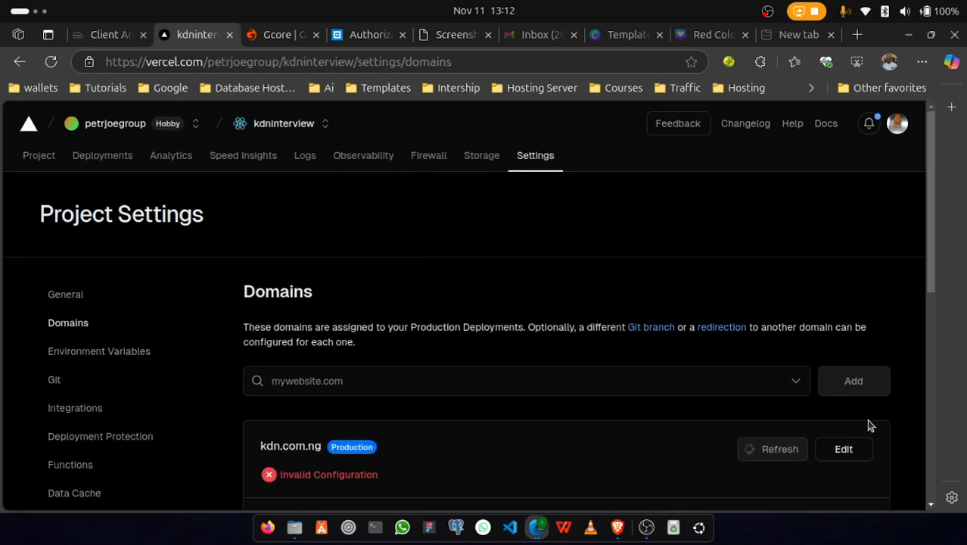
left_click(844, 450)
scroll(634, 339, "down", 5)
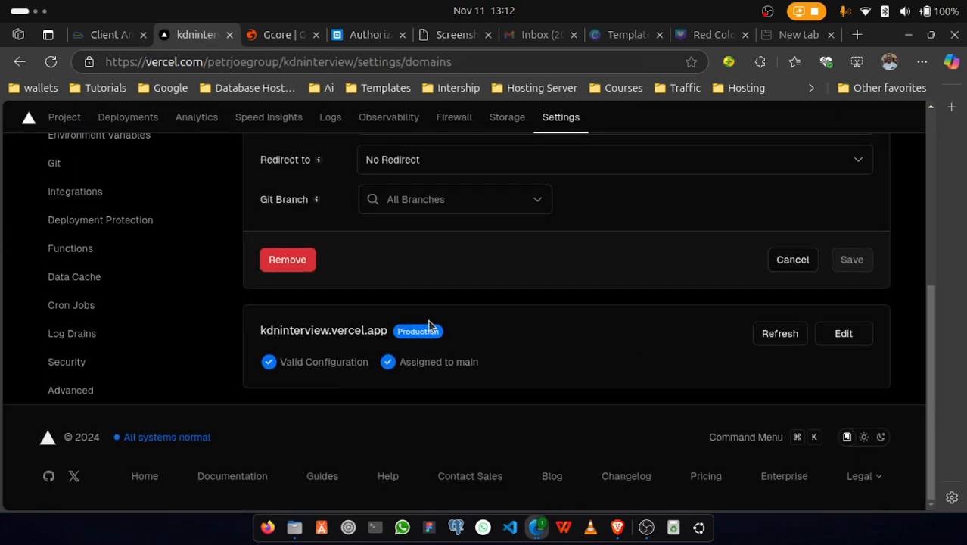
left_click(297, 259)
left_click(630, 383)
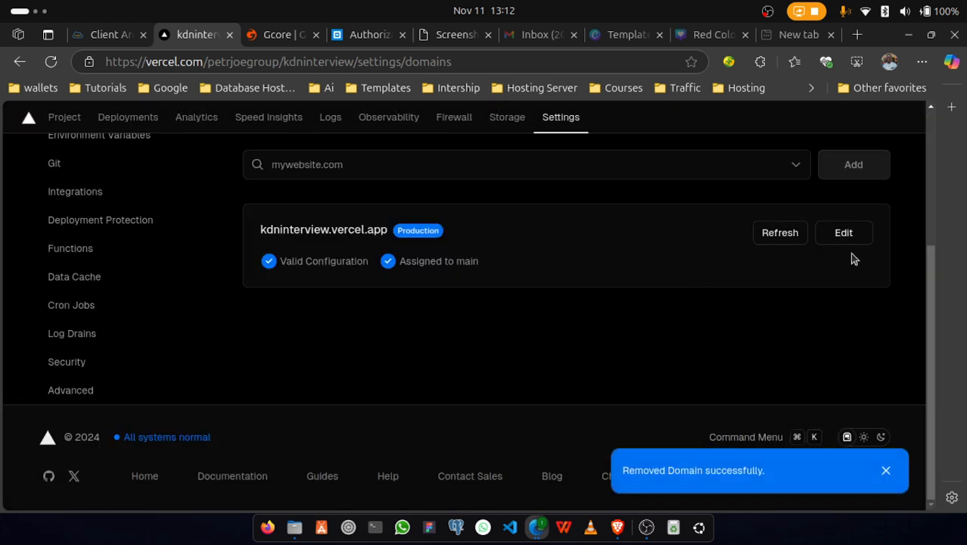
- Go back to the team overview and open the domain settings of the lhbciworoko project
scroll(582, 354, "up", 5)
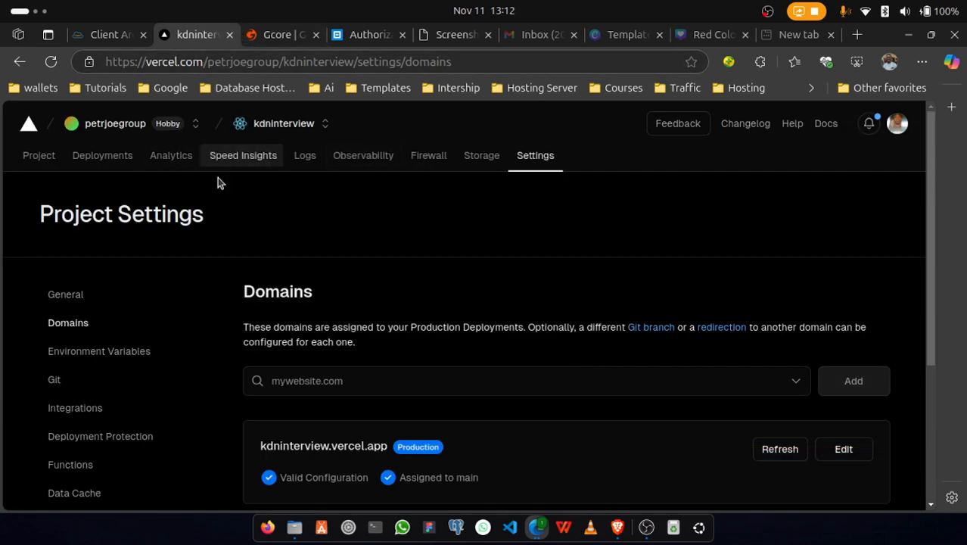
left_click(124, 124)
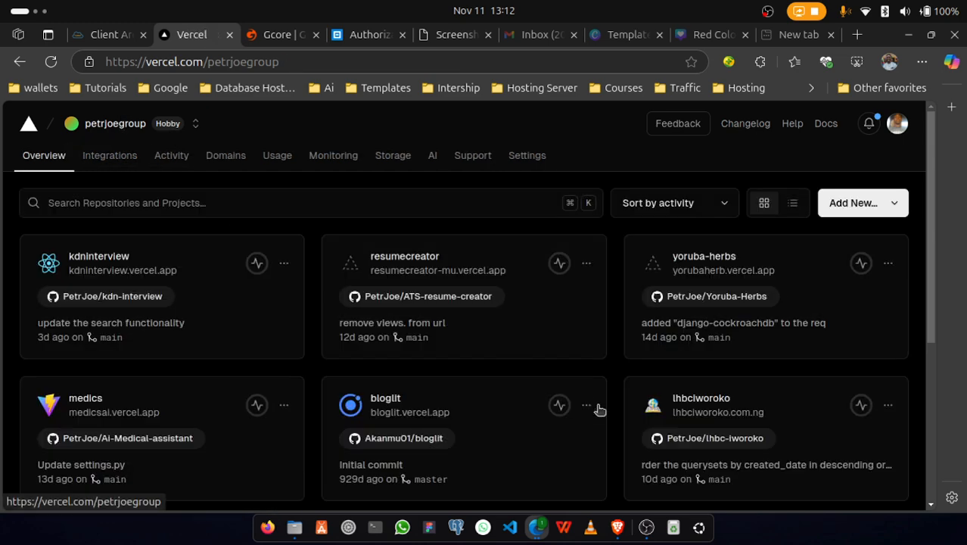
left_click(645, 402)
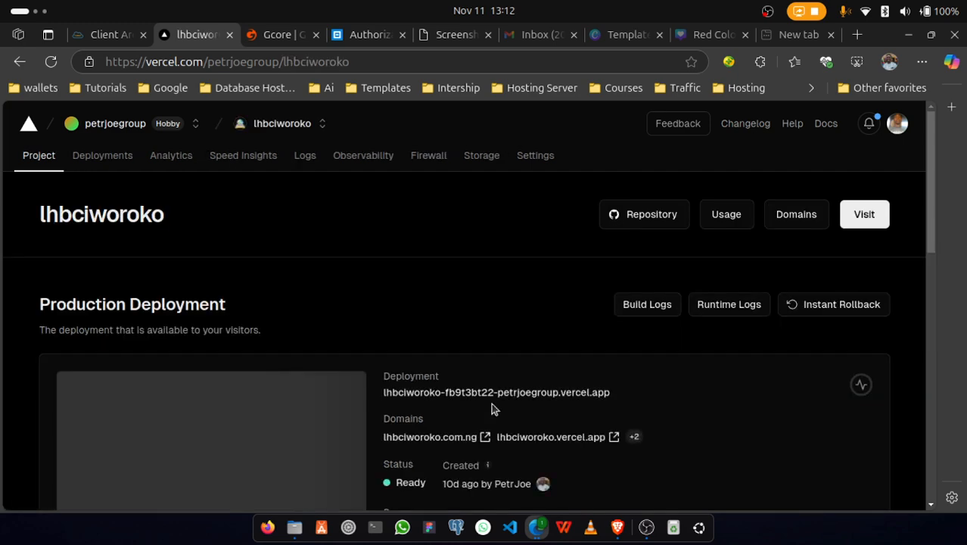
scroll(491, 402, "down", 3)
scroll(492, 403, "up", 3)
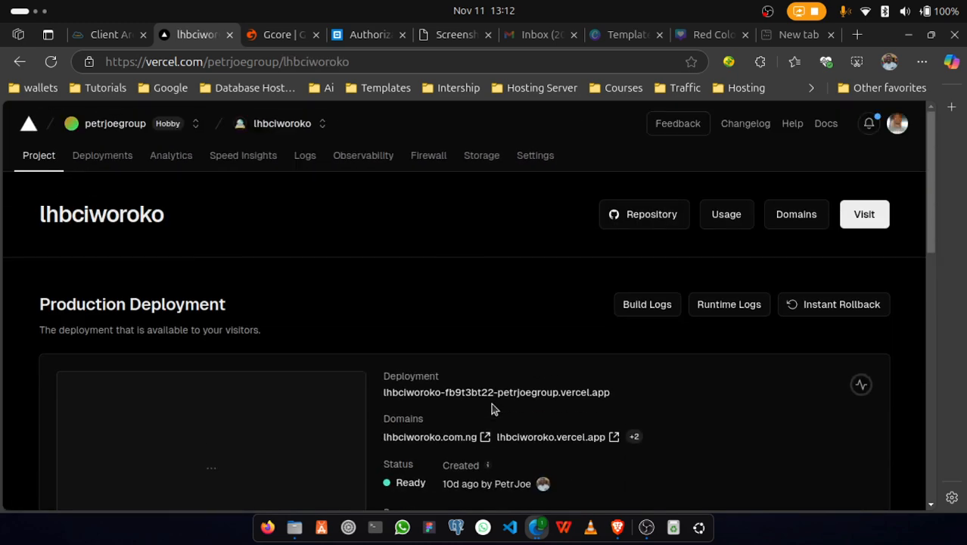
left_click(535, 159)
left_click(67, 323)
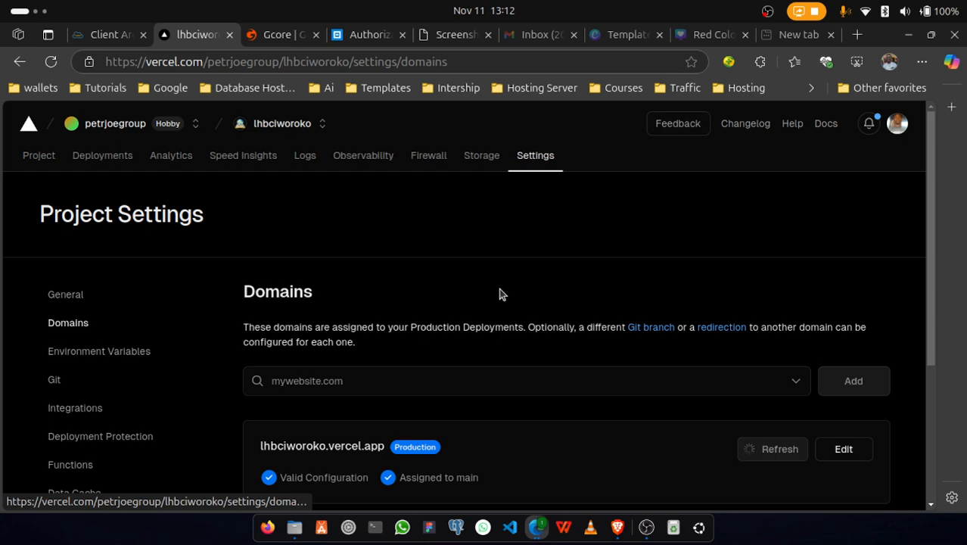
- Open the DNS details of lhbciworoko.com.ng from its domain settings and examine its CNAME, A and CAA records
scroll(499, 292, "down", 5)
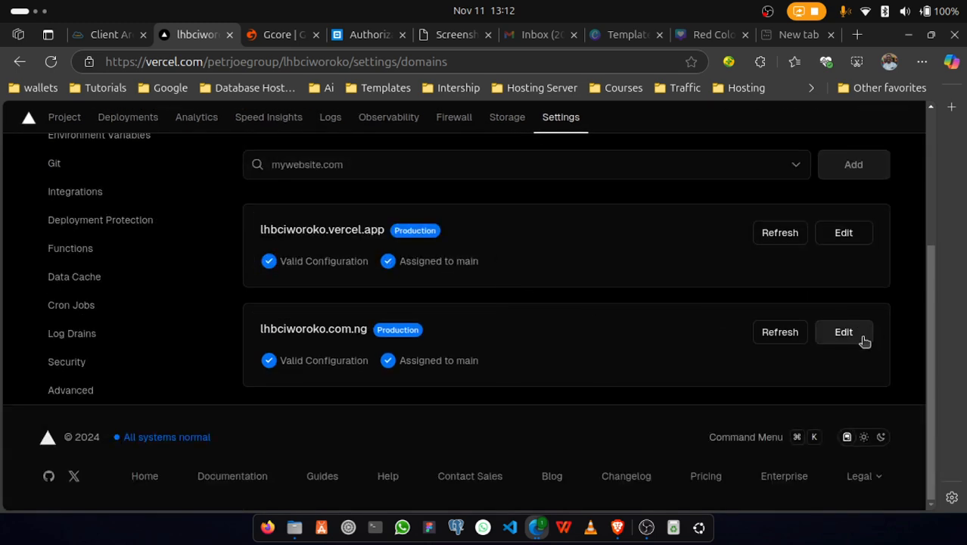
left_click(863, 337)
scroll(684, 386, "down", 3)
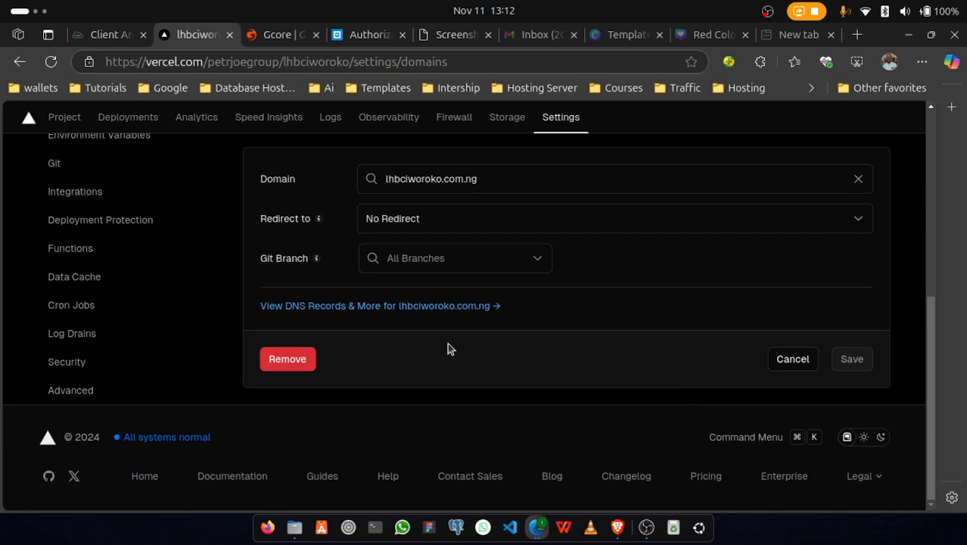
left_click(421, 307)
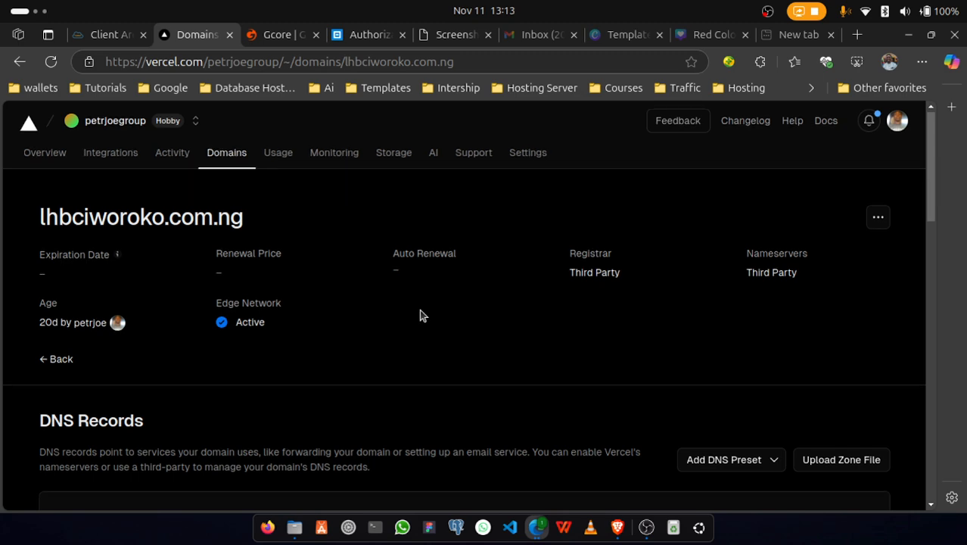
scroll(421, 314, "down", 4)
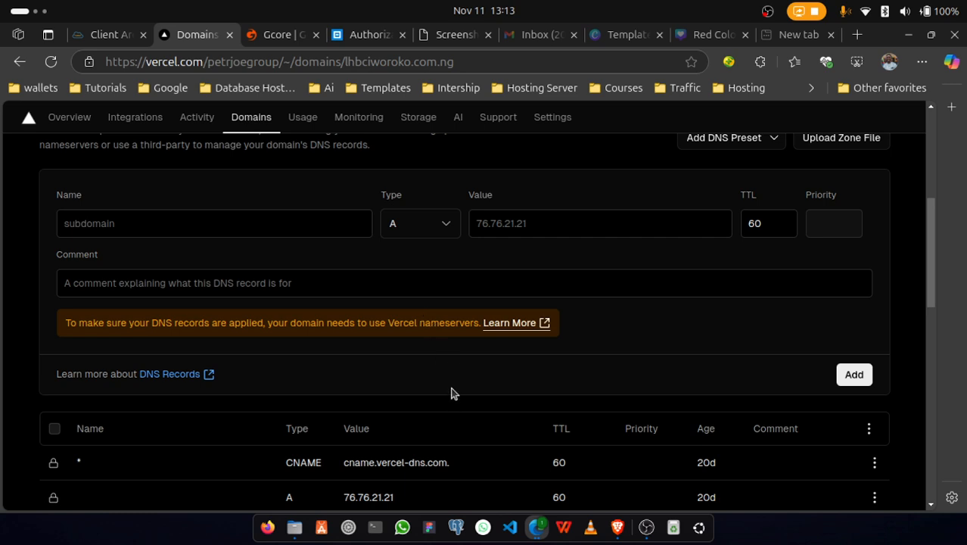
scroll(451, 394, "down", 2)
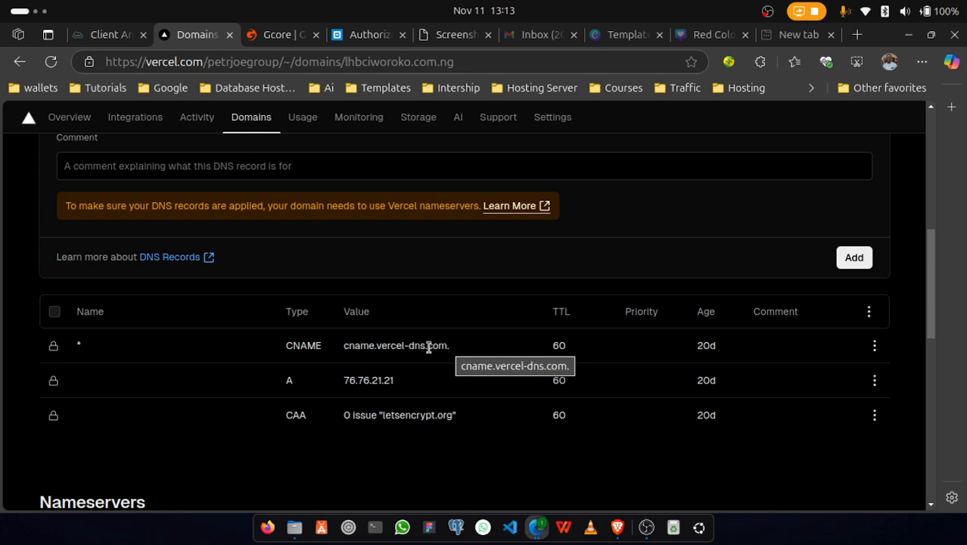
left_click_drag(273, 350, 453, 354)
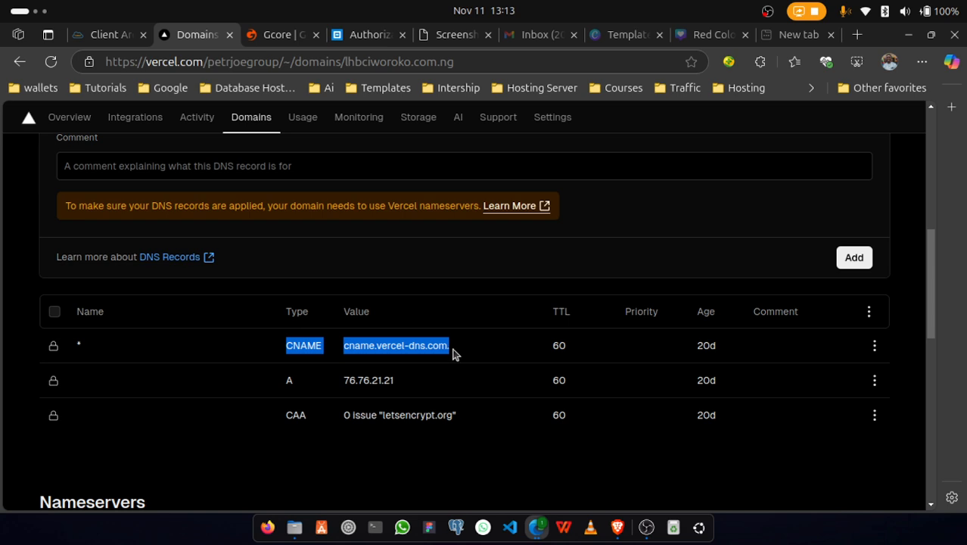
left_click(413, 394)
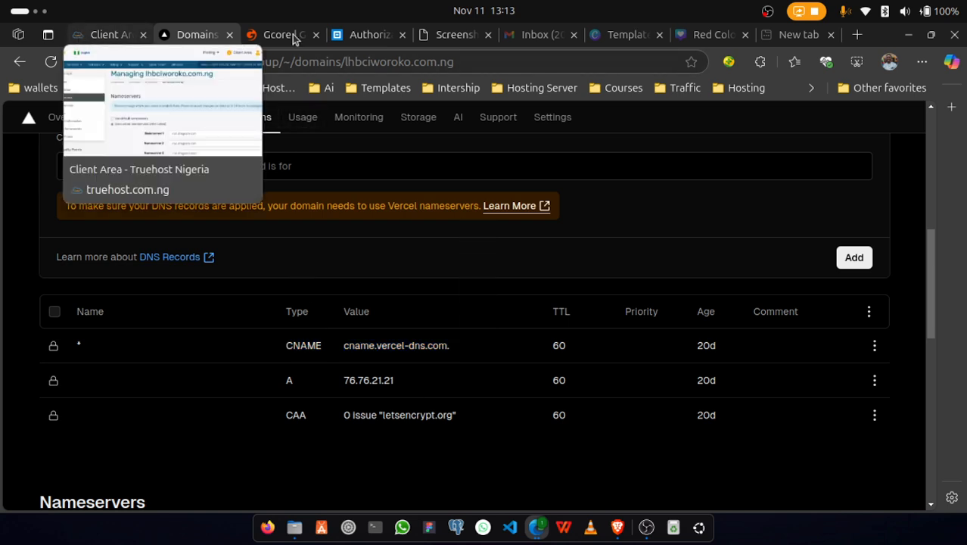
- Check Gcore's name servers in the DNS hosting activation email screenshot and return to the DNSmanager login page
left_click(363, 42)
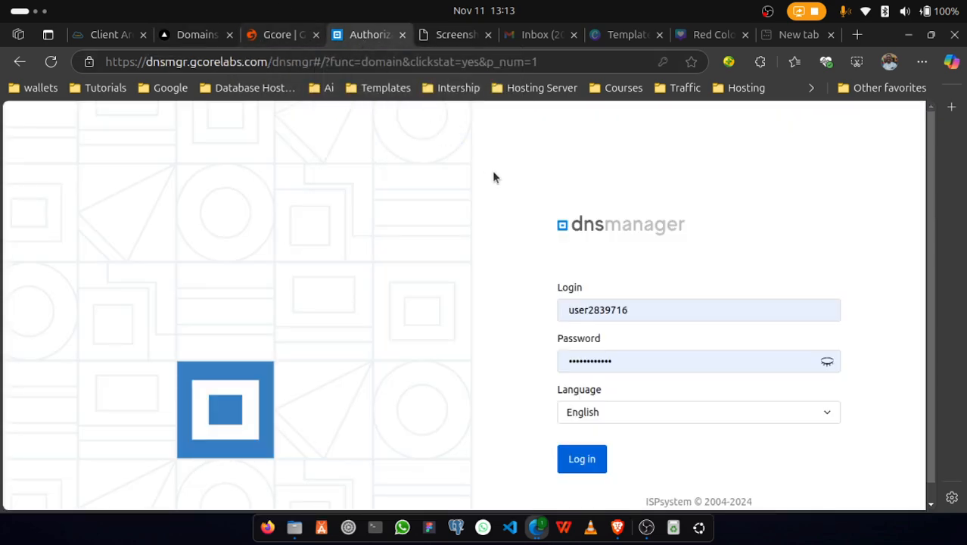
left_click(460, 36)
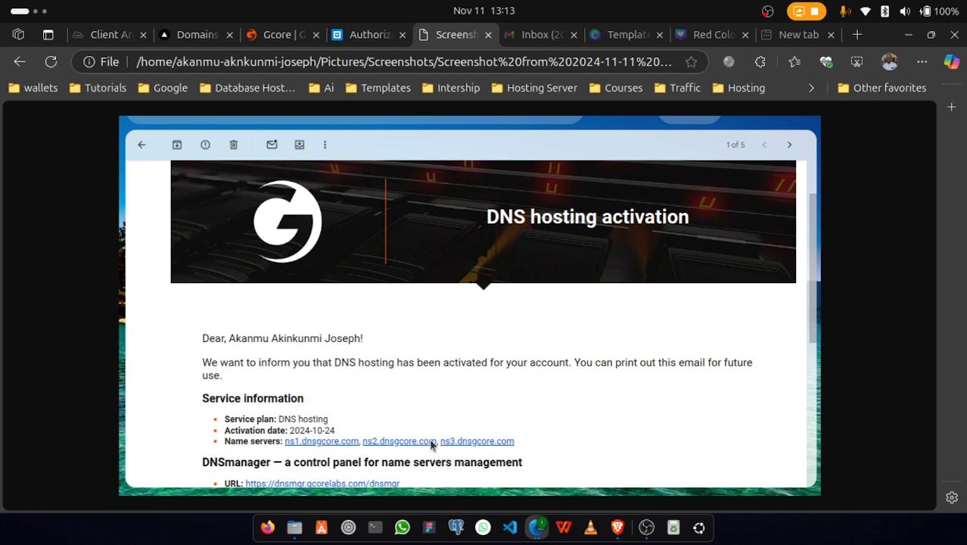
left_click(382, 35)
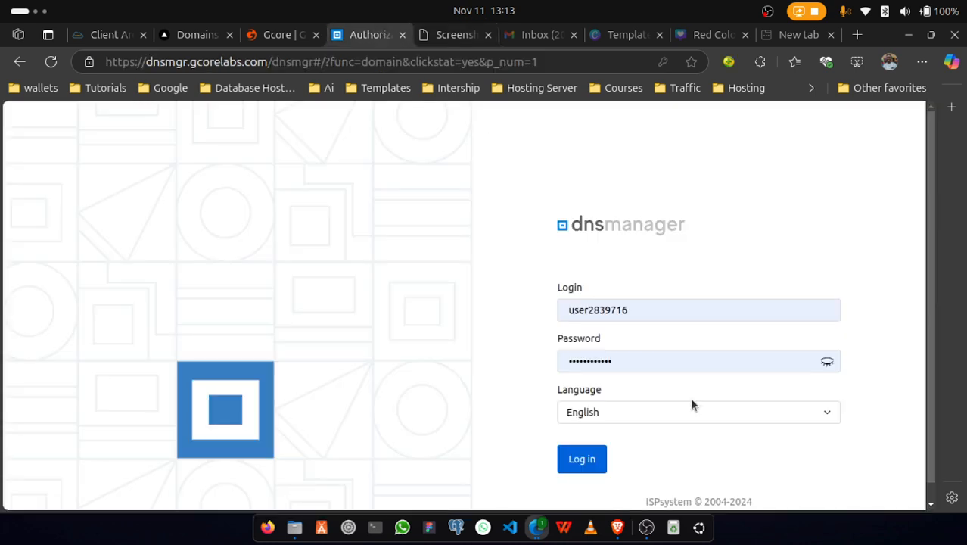
- Log in to DNSmanager with the prefilled credentials and open the form for adding a new domain from its home dashboard
left_click(593, 456)
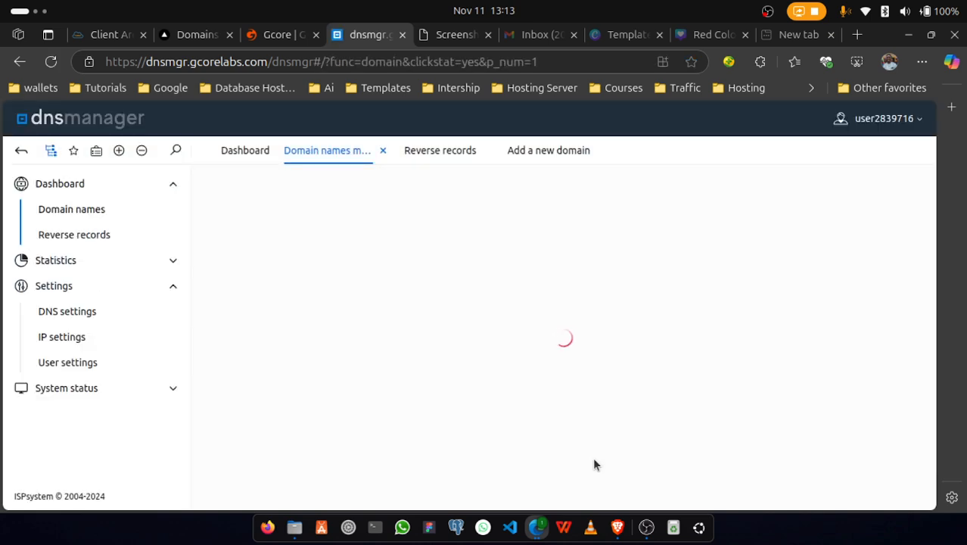
left_click(245, 152)
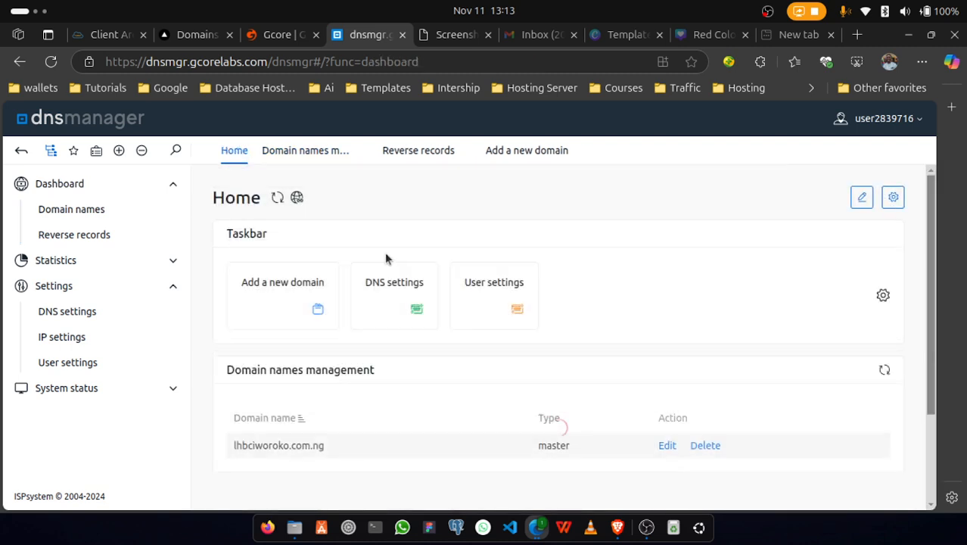
scroll(443, 362, "down", 1)
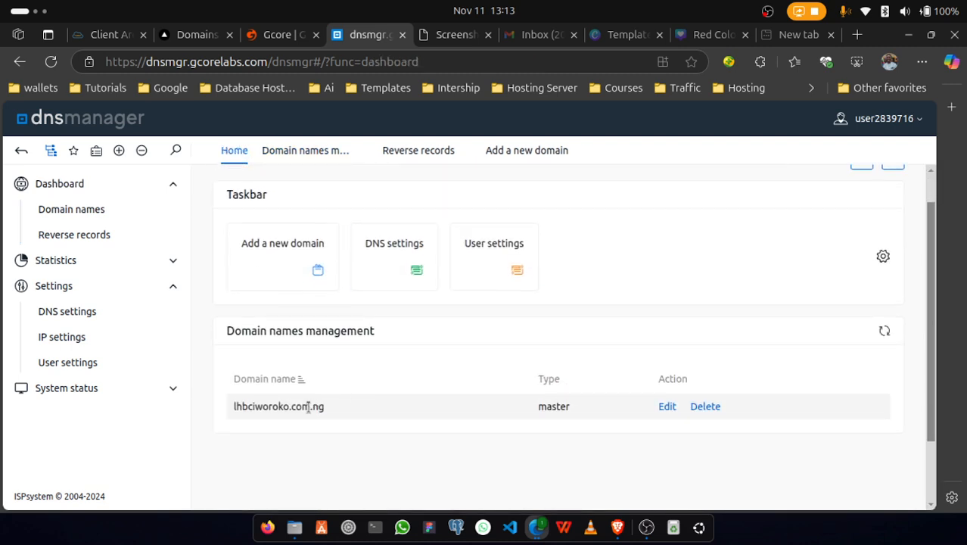
left_click(310, 271)
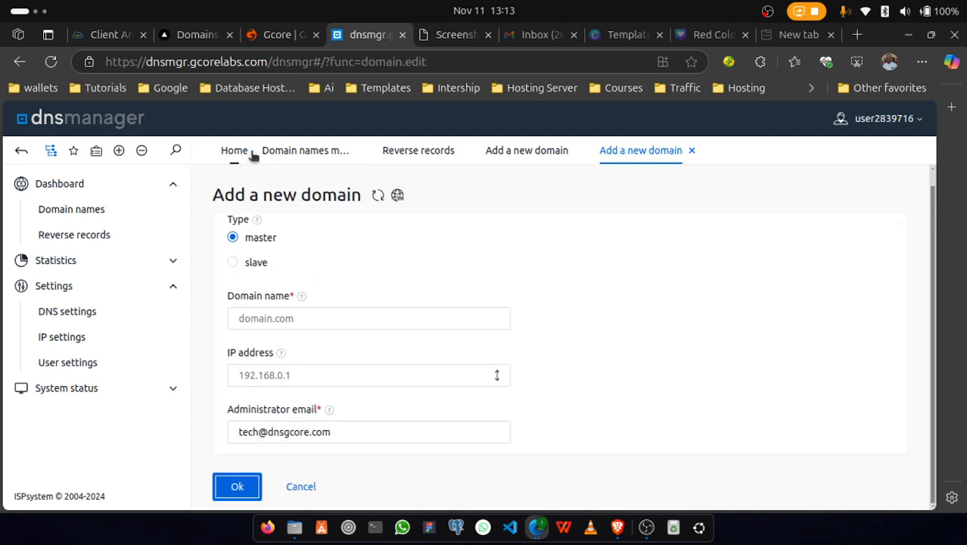
- Open a new-domain form from the home dashboard, review its type, domain name, IP address and administrator email fields, and return home
left_click(541, 150)
left_click(235, 154)
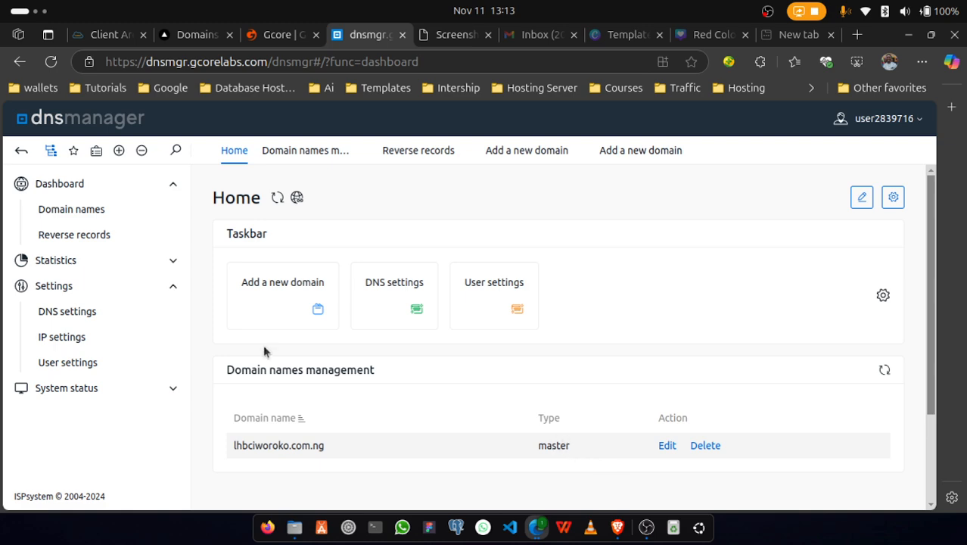
left_click(297, 333)
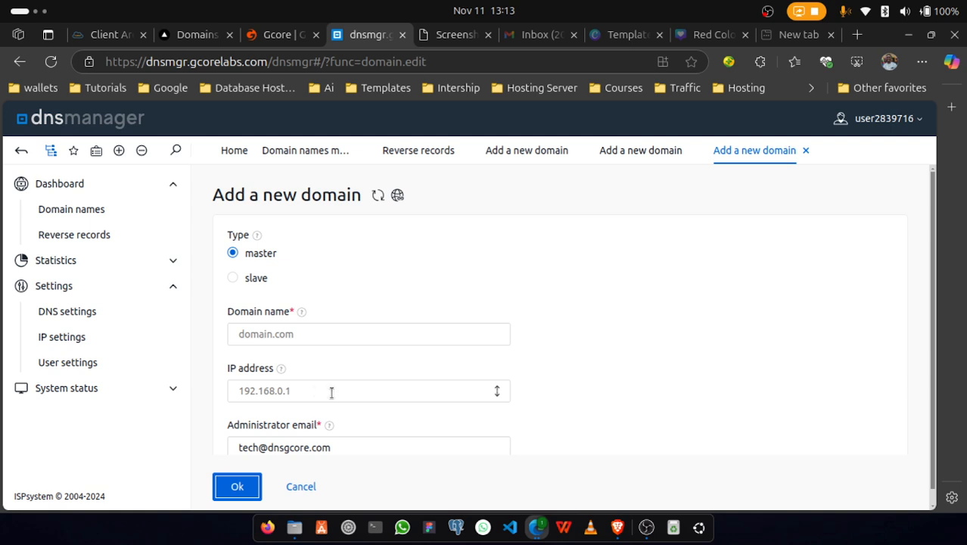
scroll(403, 426, "down", 1)
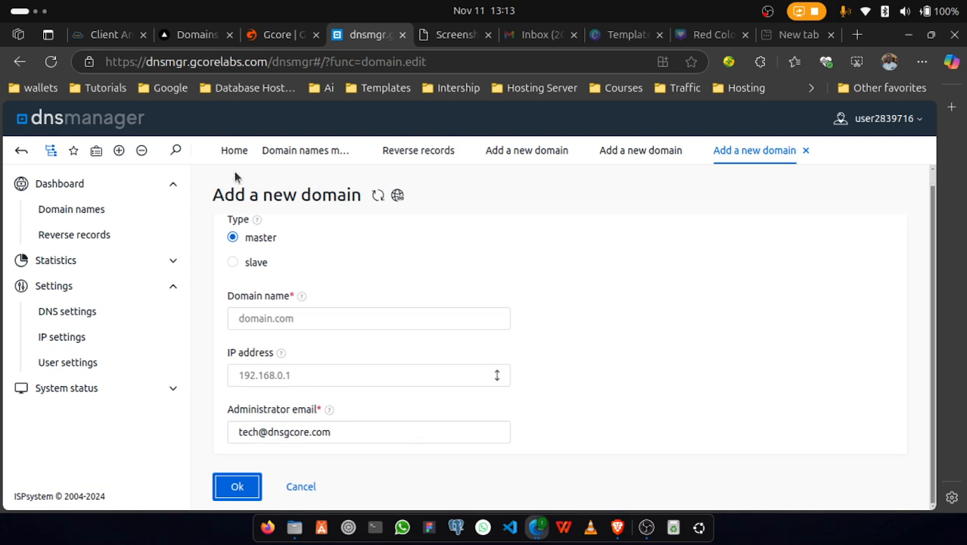
left_click(233, 151)
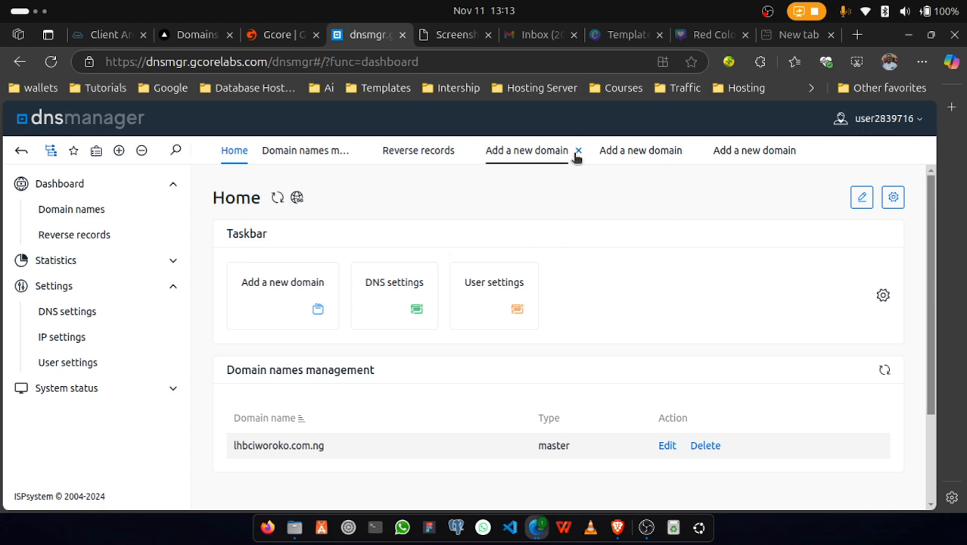
- Close all the open forms for adding a new domain and return to the DNSmanager home dashboard
left_click(581, 150)
left_click(577, 154)
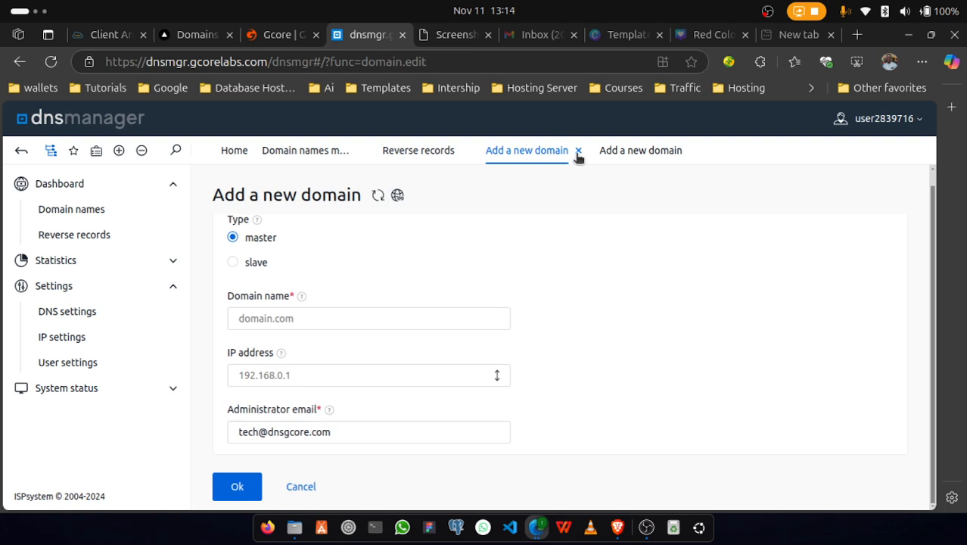
left_click(578, 150)
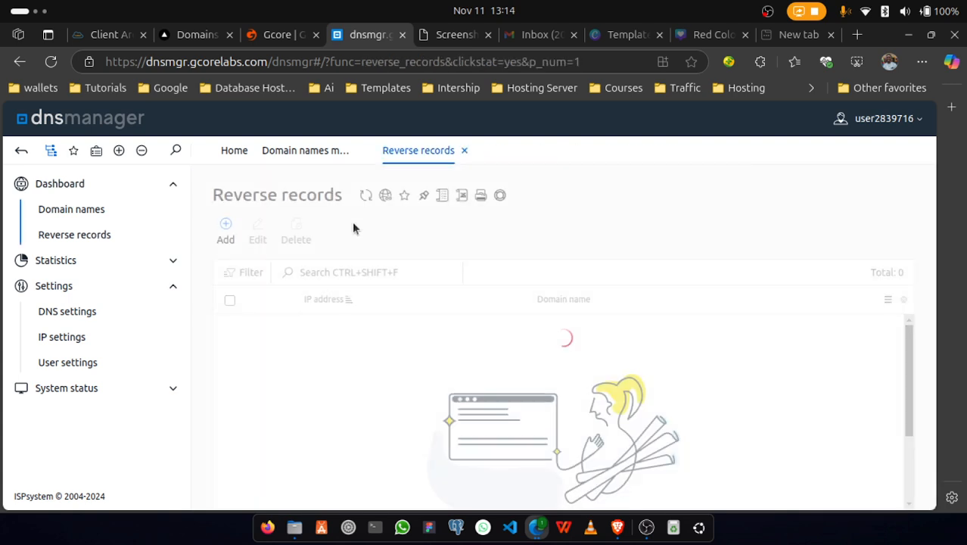
left_click(235, 151)
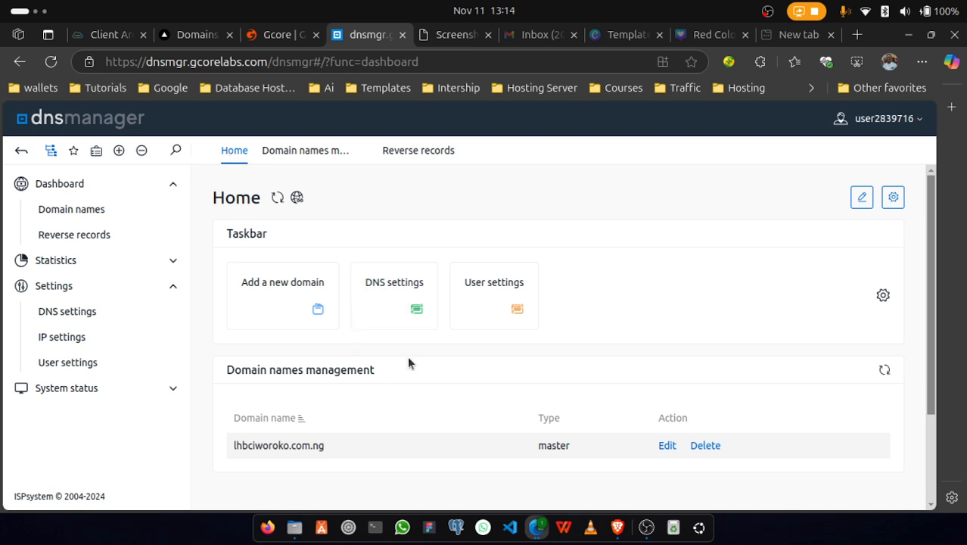
- Open the properties of lhbciworoko.com.ng and compare its IP address with the A record on Vercel's domain page
left_click(666, 445)
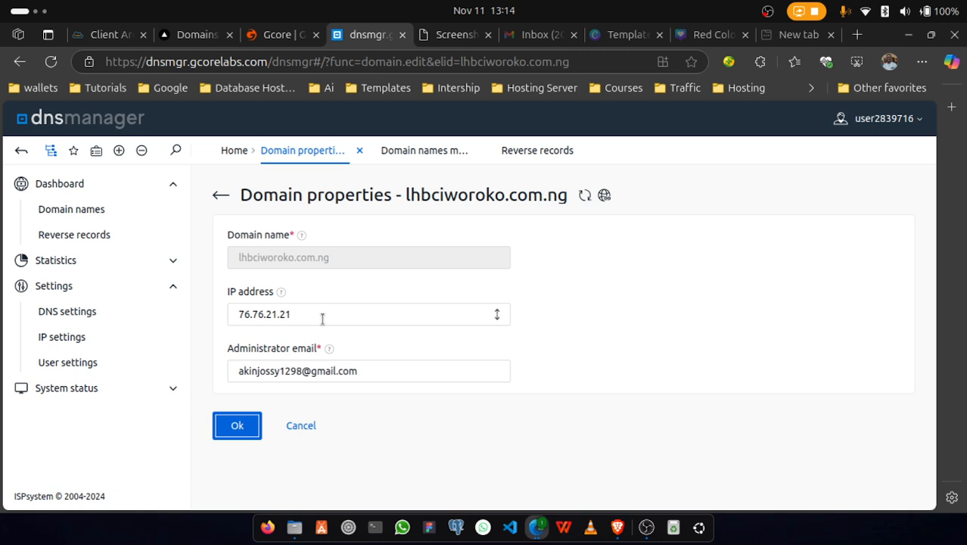
left_click(110, 58)
left_click(195, 34)
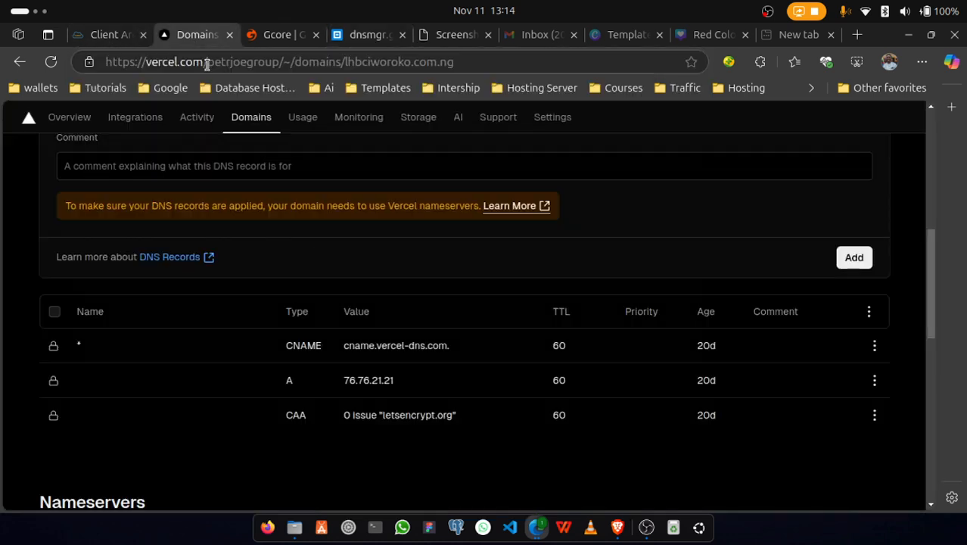
left_click_drag(395, 384, 312, 390)
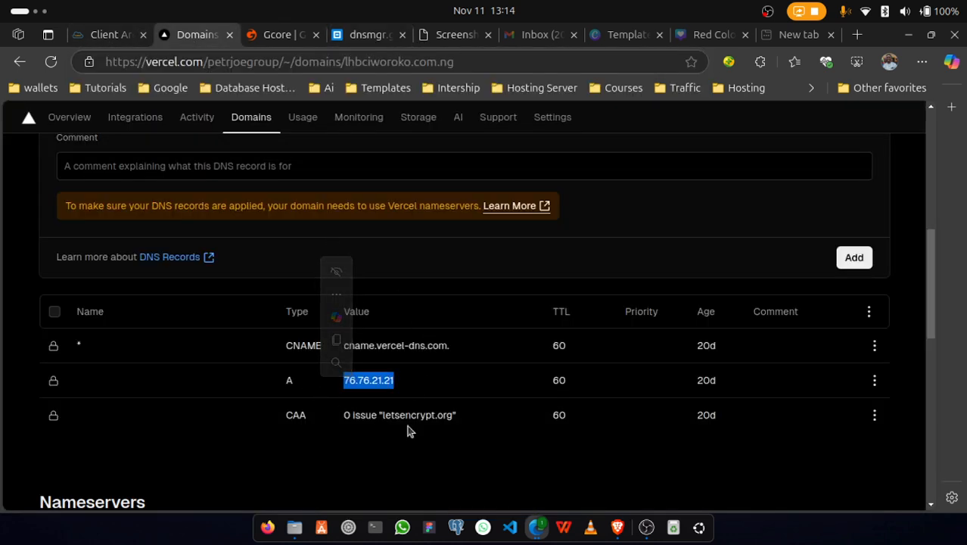
left_click(339, 432)
left_click(266, 35)
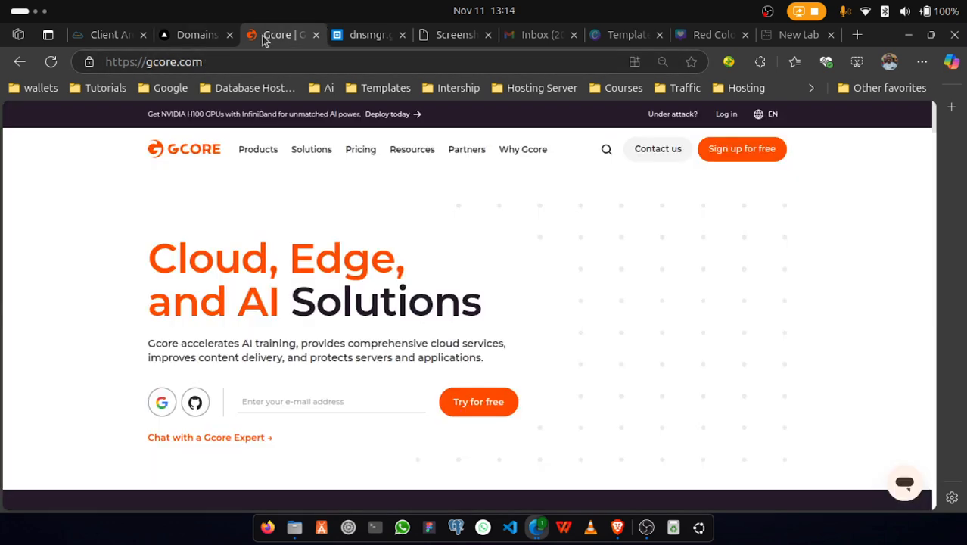
left_click(359, 34)
left_click(336, 312)
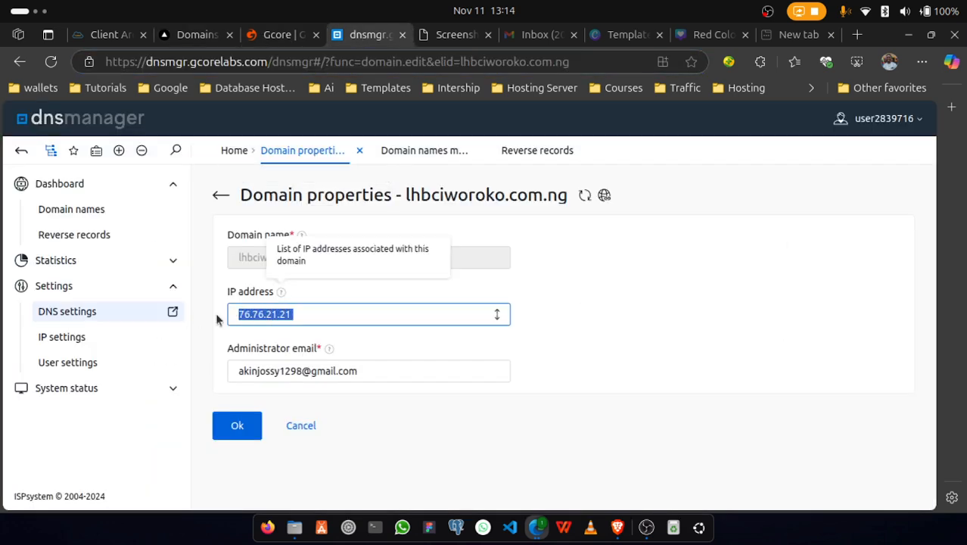
left_click(566, 345)
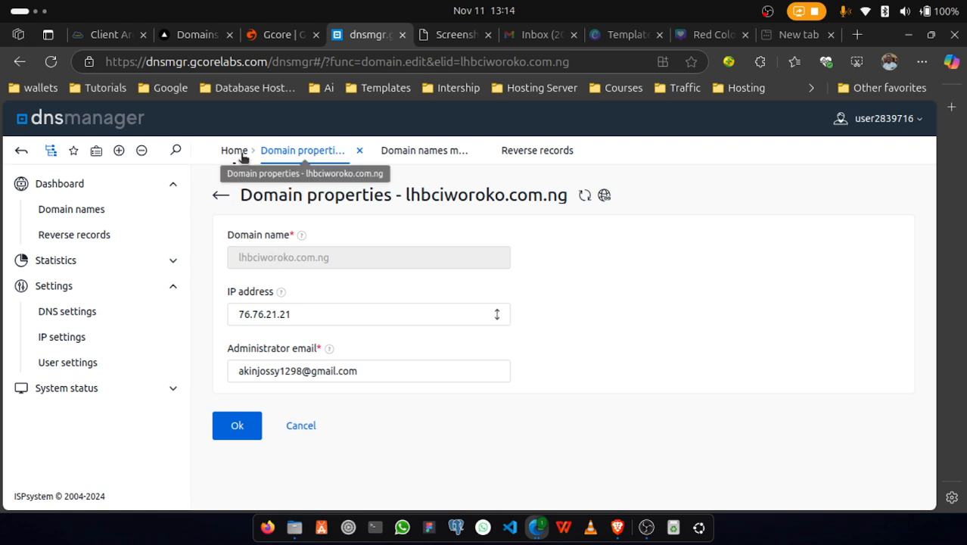
- Reopen the properties of lhbciworoko.com.ng from the home dashboard and cancel them without changing anything
left_click(404, 150)
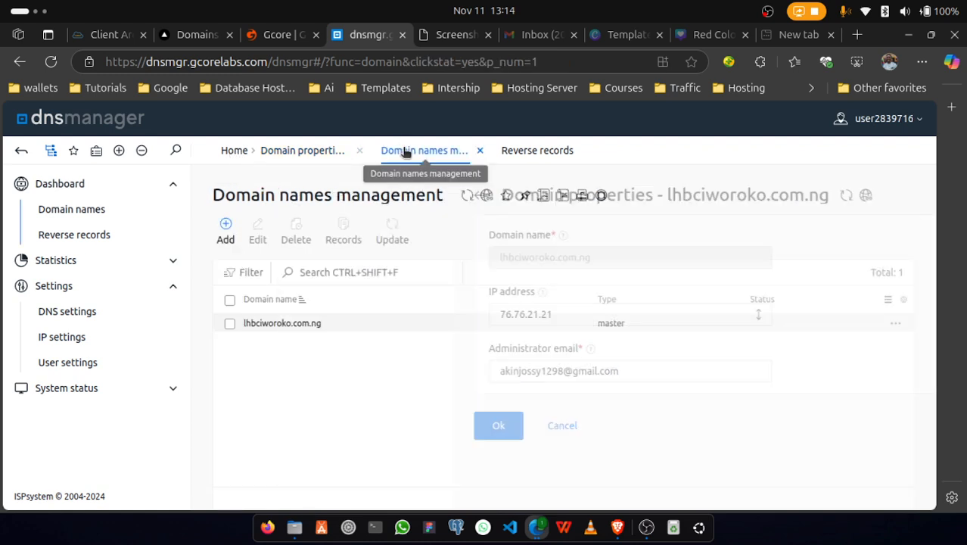
left_click(234, 150)
left_click(668, 446)
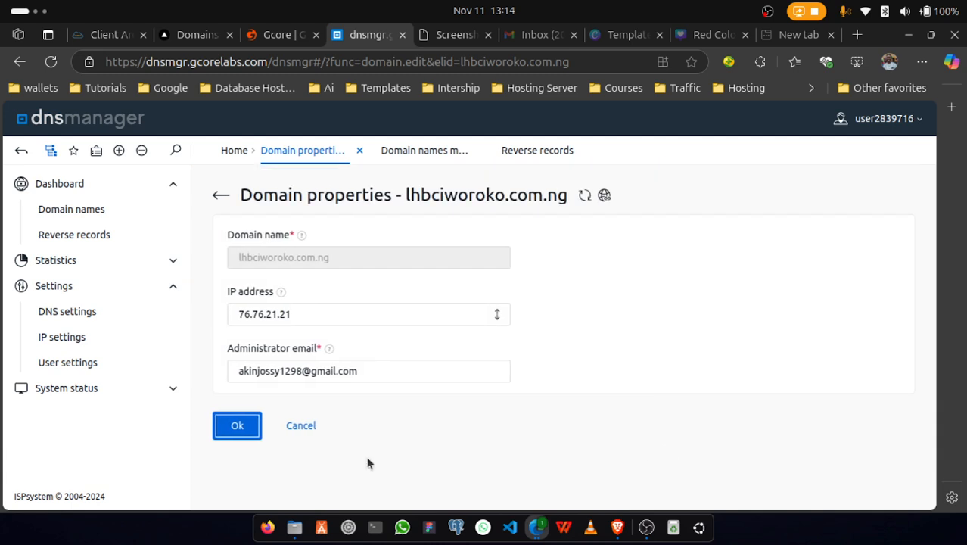
left_click(306, 429)
scroll(661, 333, "down", 3)
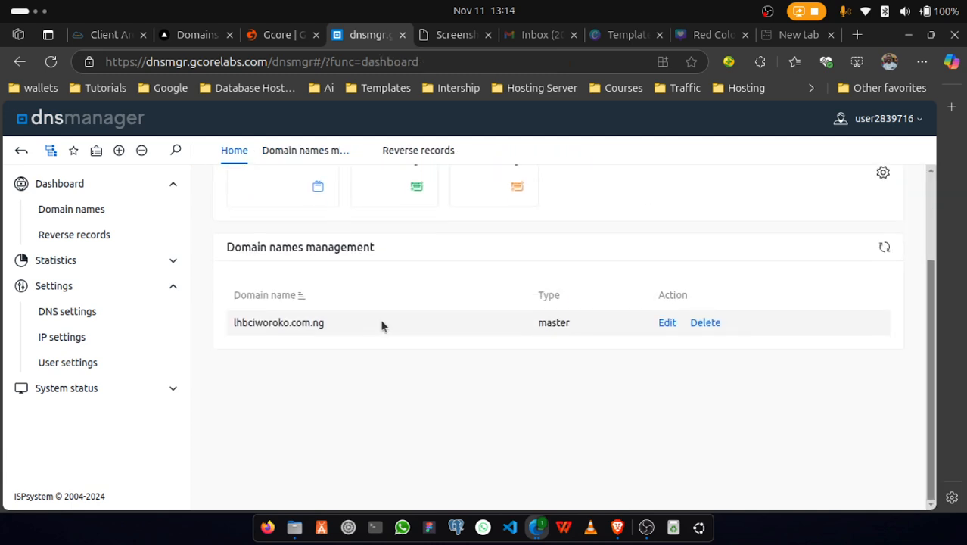
scroll(387, 326, "up", 3)
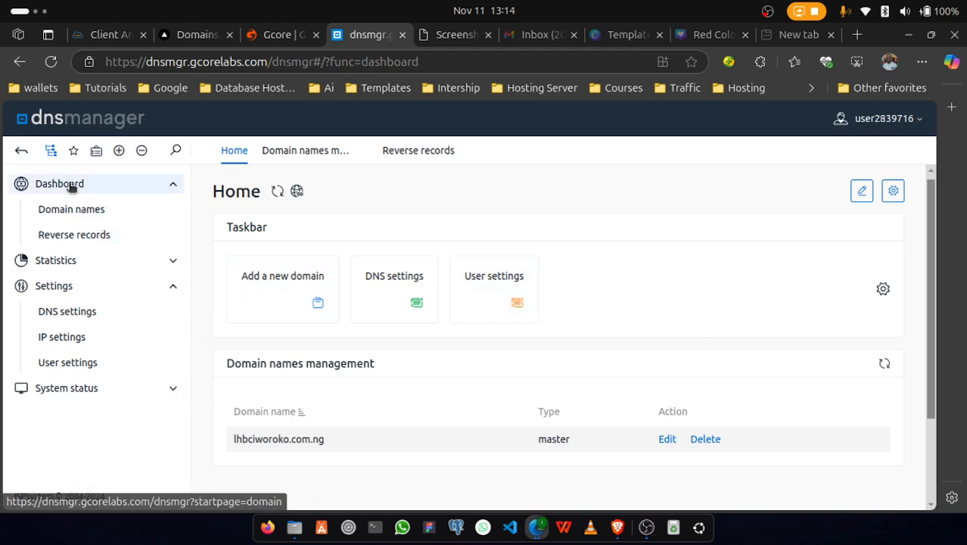
- Open the DNS records of lhbciworoko.com.ng from the domain names management list
left_click(89, 212)
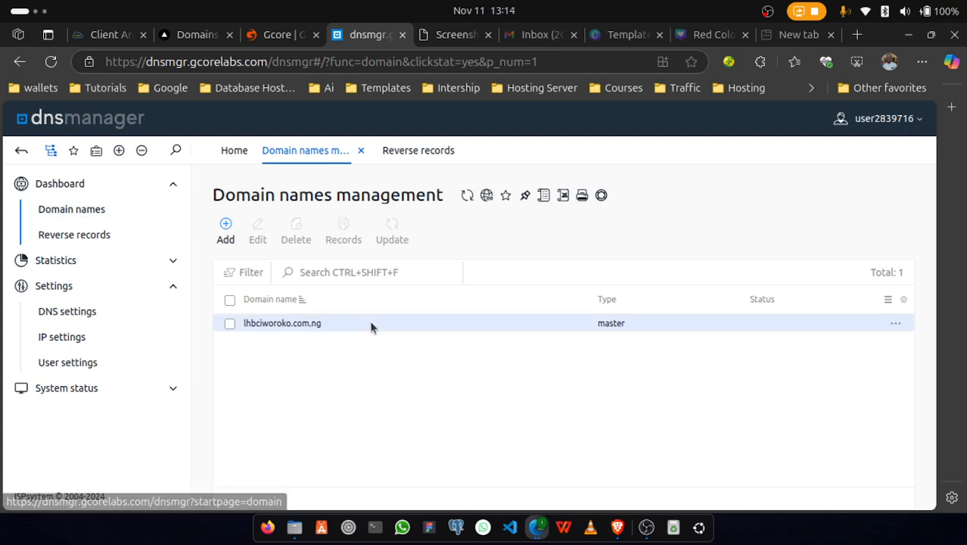
left_click(896, 323)
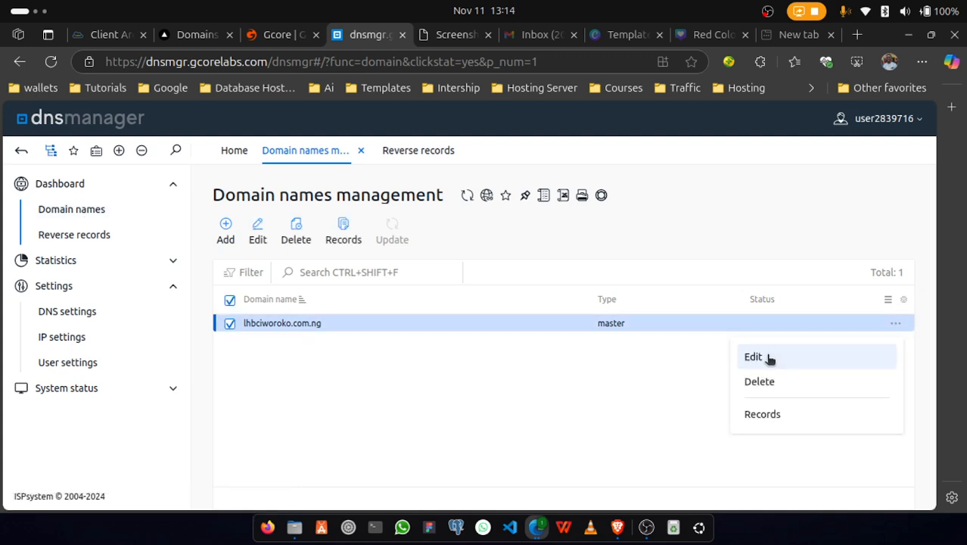
left_click(785, 416)
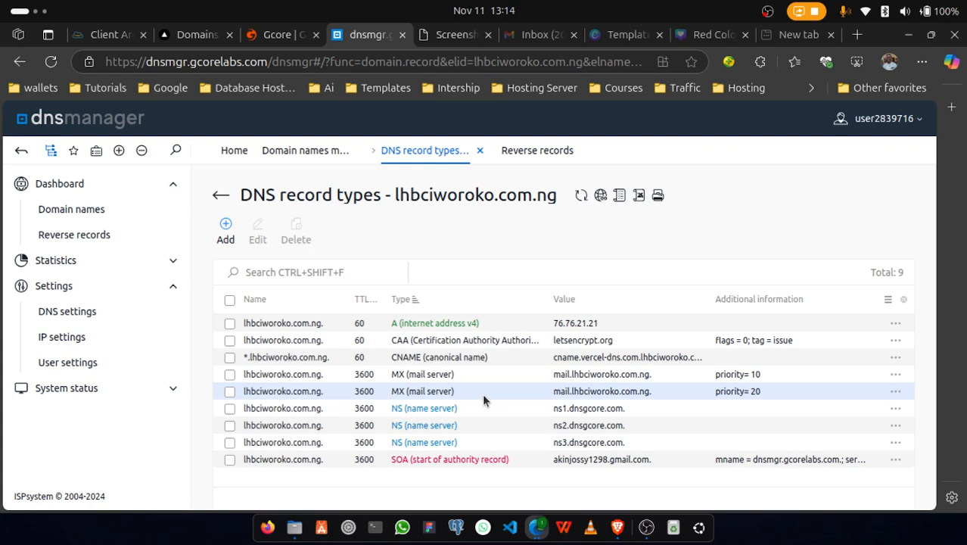
- Switch to Vercel's domain page, examine the DNS records of lhbciworoko.com.ng and copy the CAA record's type and value
left_click(187, 35)
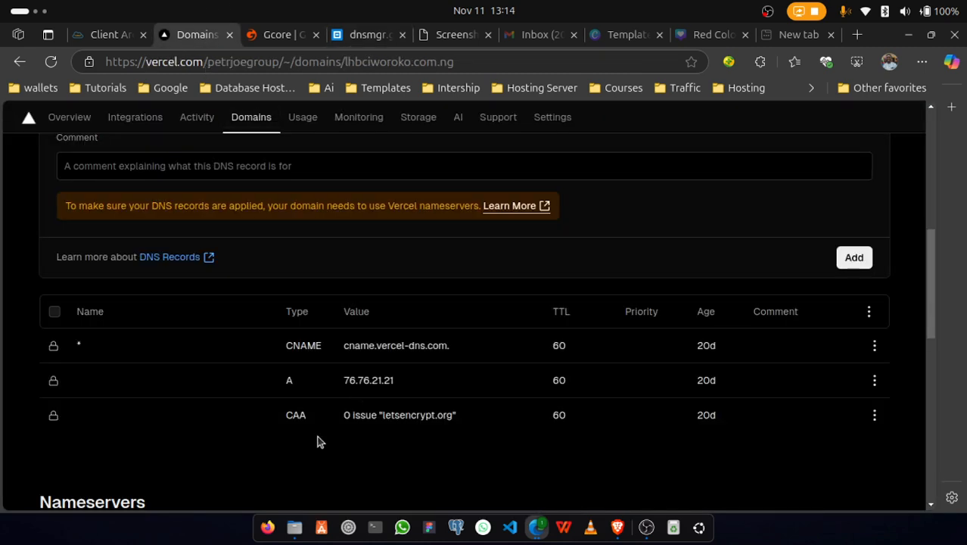
left_click_drag(317, 442, 218, 302)
left_click(359, 462)
left_click_drag(286, 415, 467, 426)
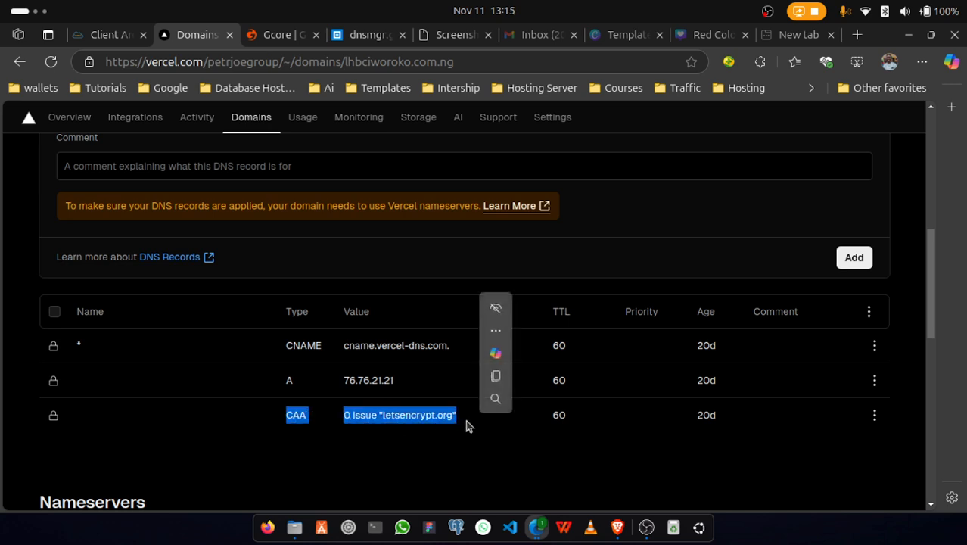
key("ctrl+c")
left_click(389, 412)
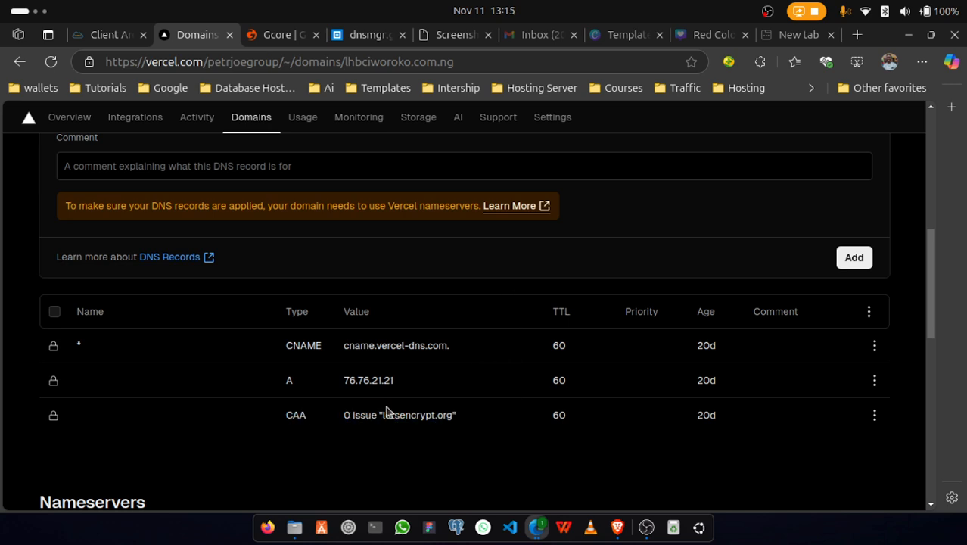
- Look through the domain overview, nameservers and SSL certificates of lhbciworoko.com.ng on Vercel
scroll(386, 412, "up", 2)
scroll(385, 411, "up", 4)
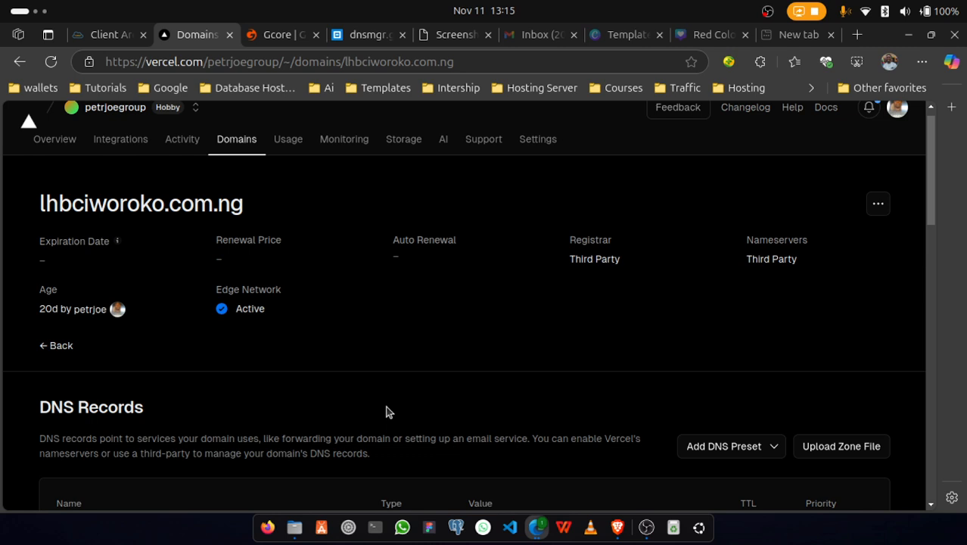
scroll(402, 359, "down", 10)
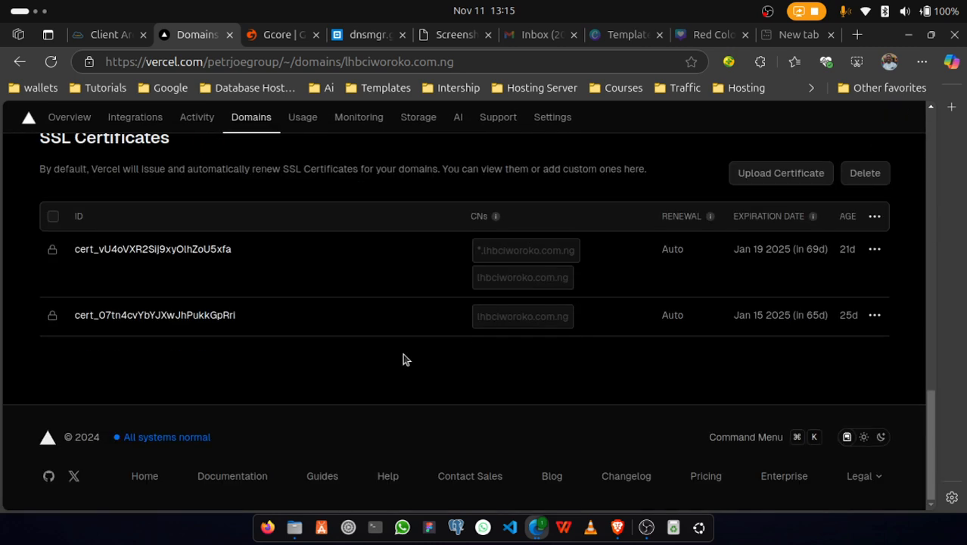
scroll(403, 355, "up", 3)
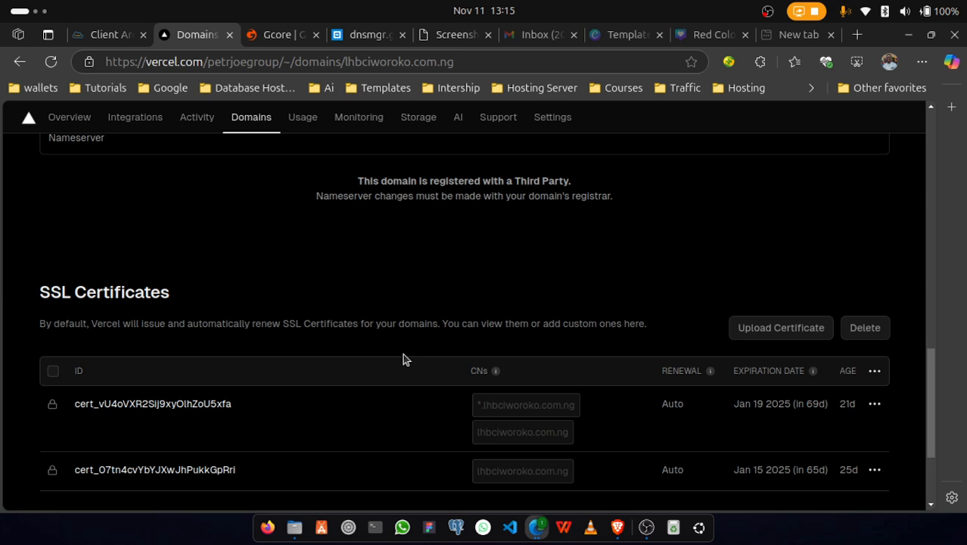
scroll(402, 355, "up", 8)
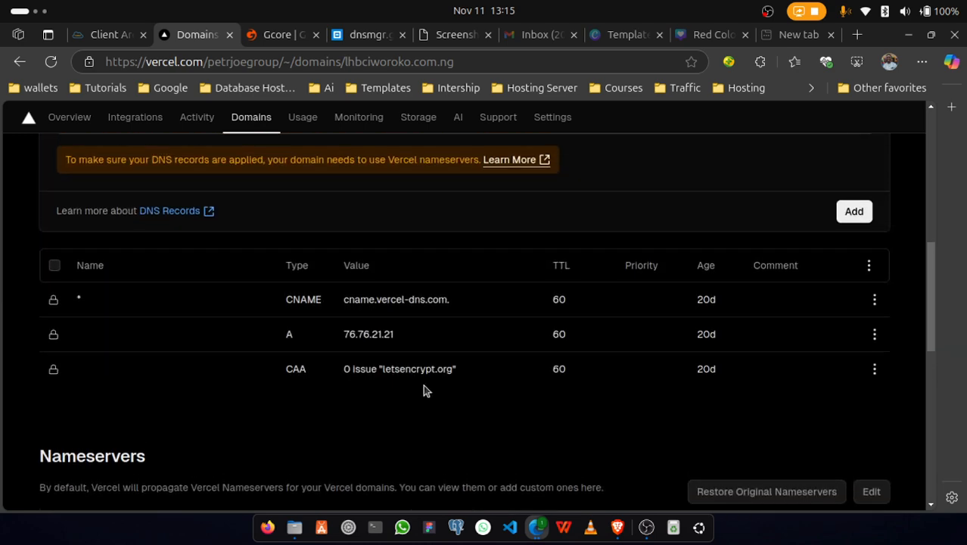
scroll(348, 251, "up", 8)
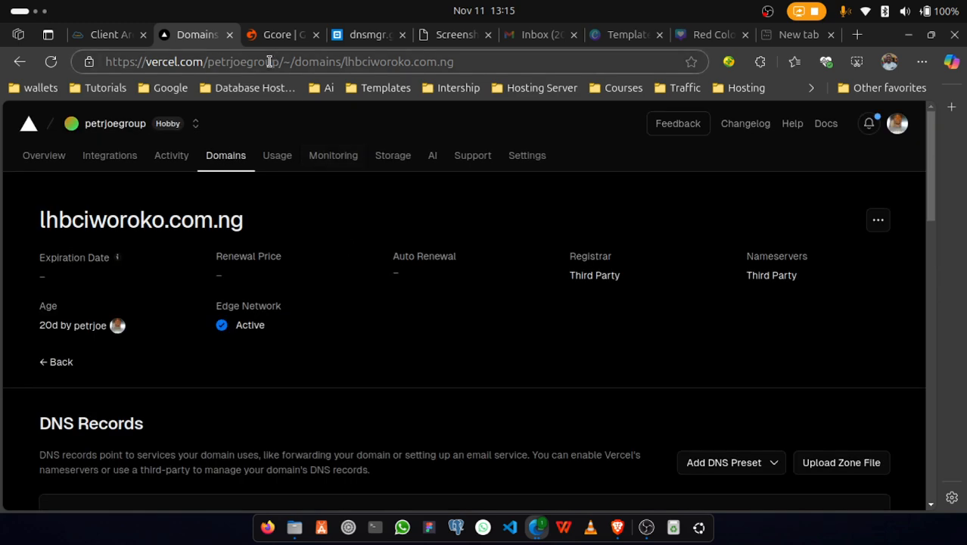
- Compare the DNSmanager records of lhbciworoko.com.ng with Vercel's CNAME, A and CAA records, and return to the DNSmanager record list
left_click(371, 35)
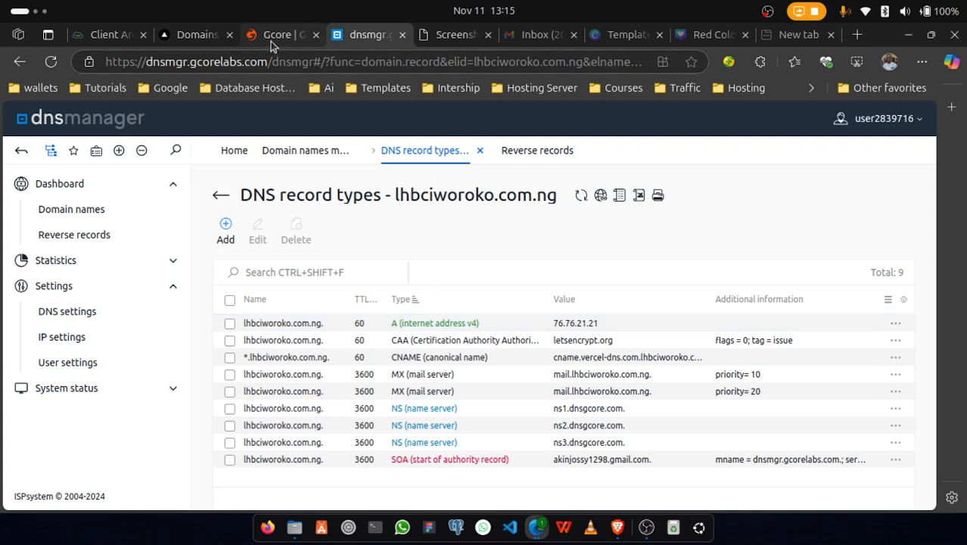
left_click(190, 45)
scroll(529, 401, "down", 5)
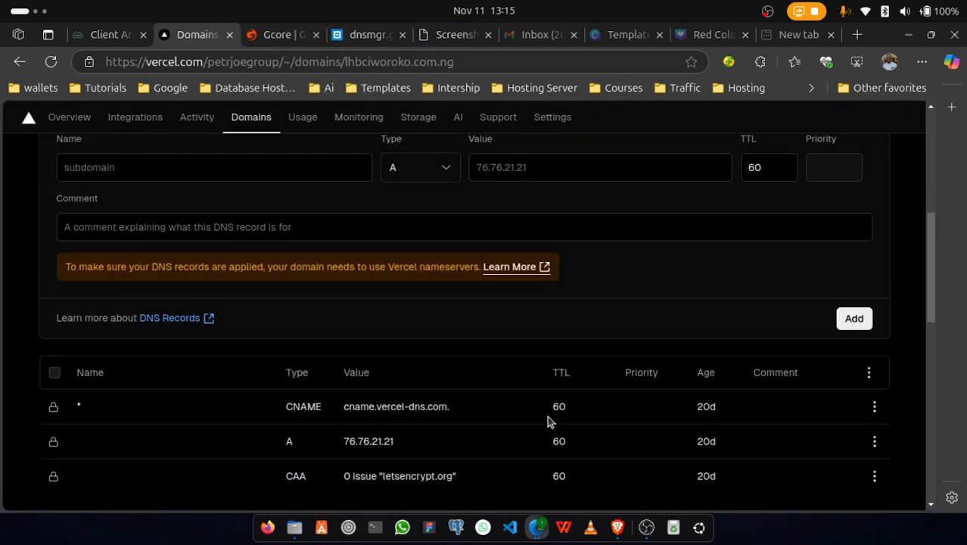
left_click_drag(406, 447, 334, 449)
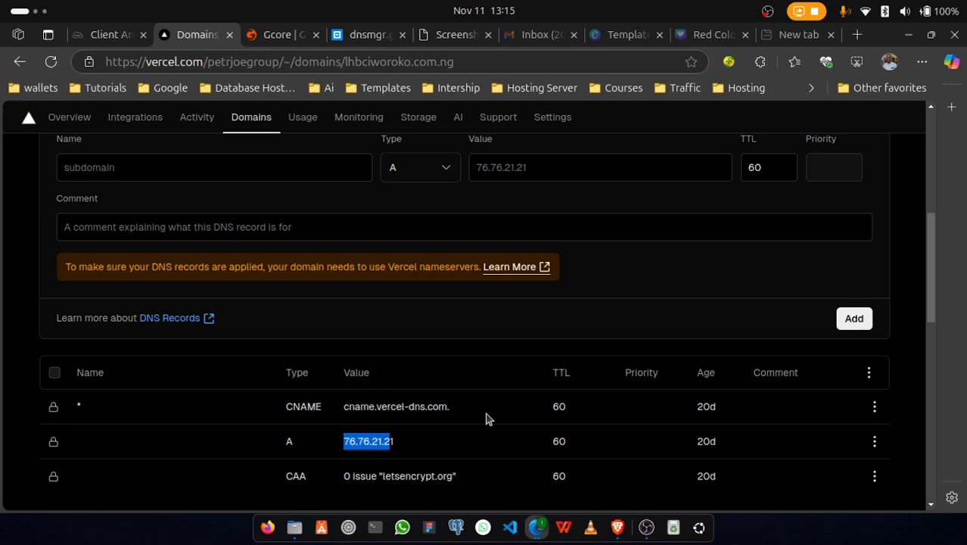
left_click(475, 453)
scroll(535, 447, "down", 3)
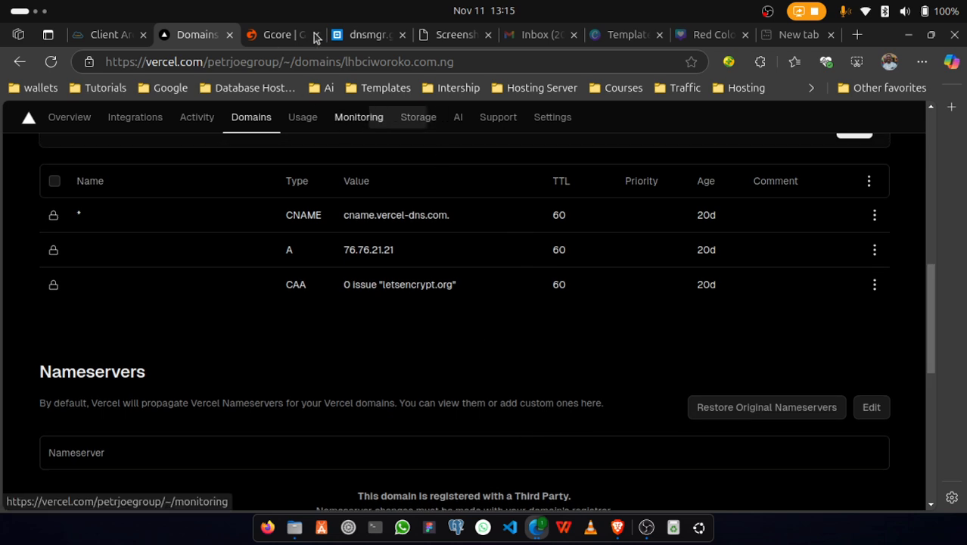
left_click(370, 35)
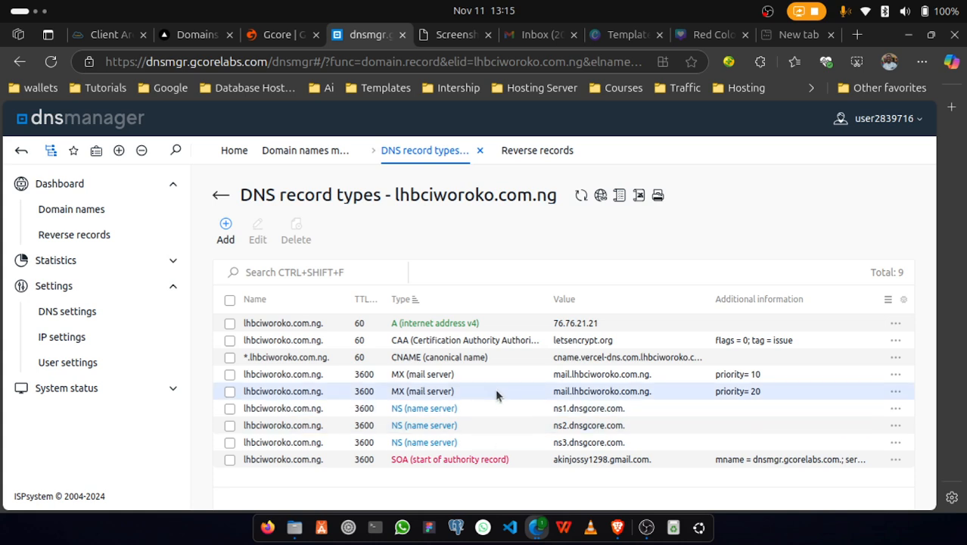
- Examine the three NS record values in DNSmanager and check them against the name servers in Gcore's DNS hosting activation email
left_click_drag(626, 444, 556, 409)
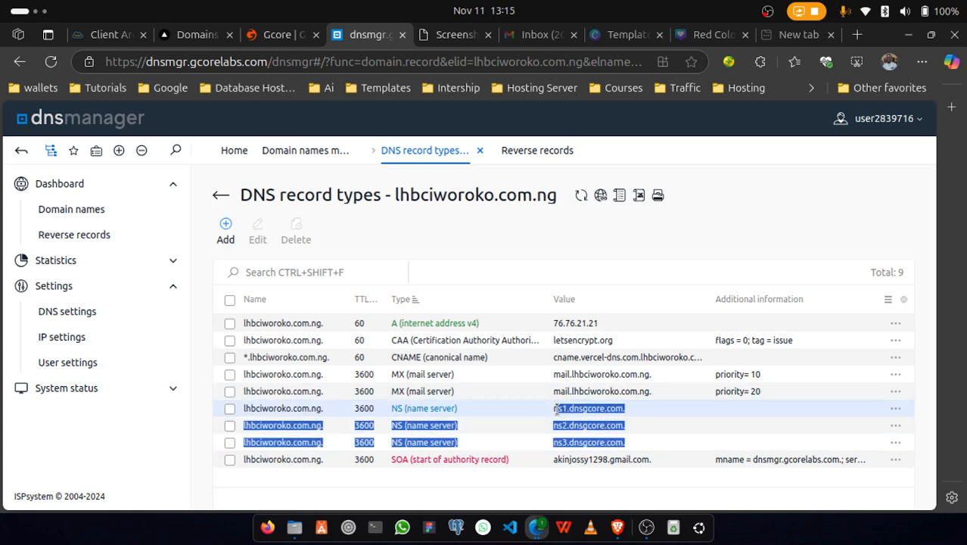
left_click(642, 409)
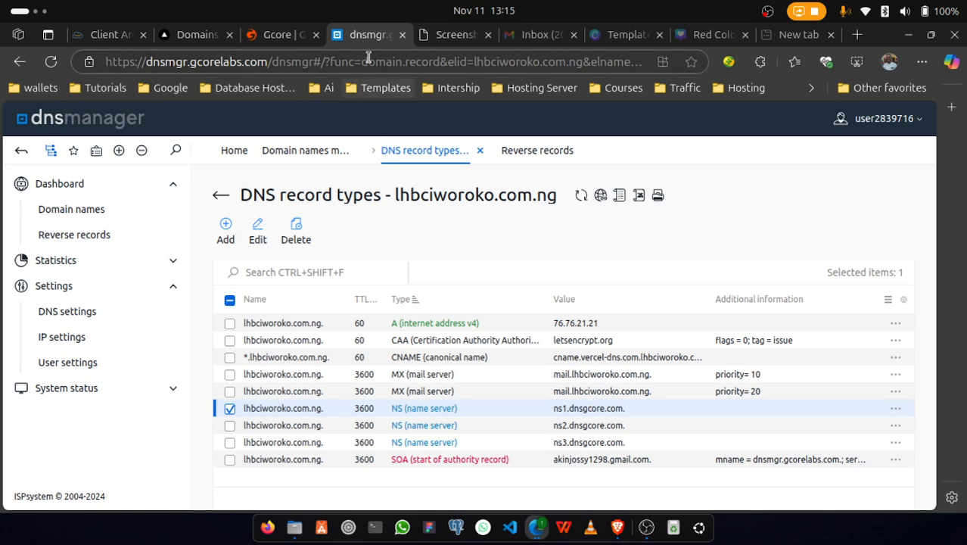
left_click(449, 35)
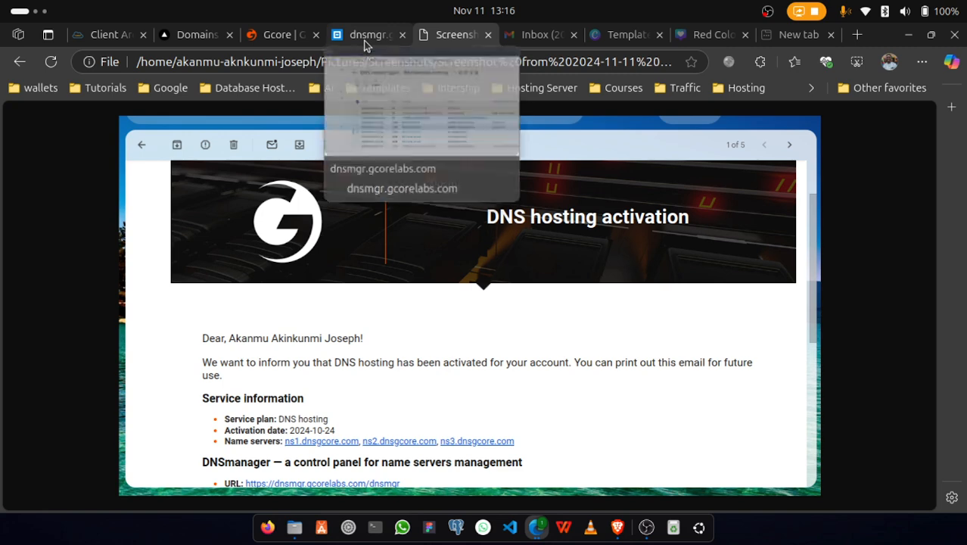
- Return to Vercel's page for lhbciworoko.com.ng and check the domain overview above its DNS records
left_click(189, 39)
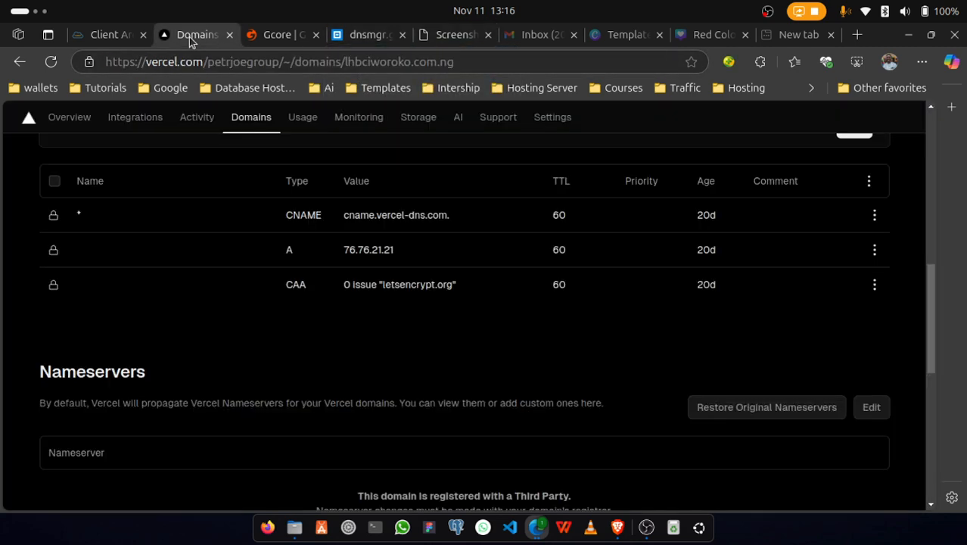
scroll(373, 233, "up", 5)
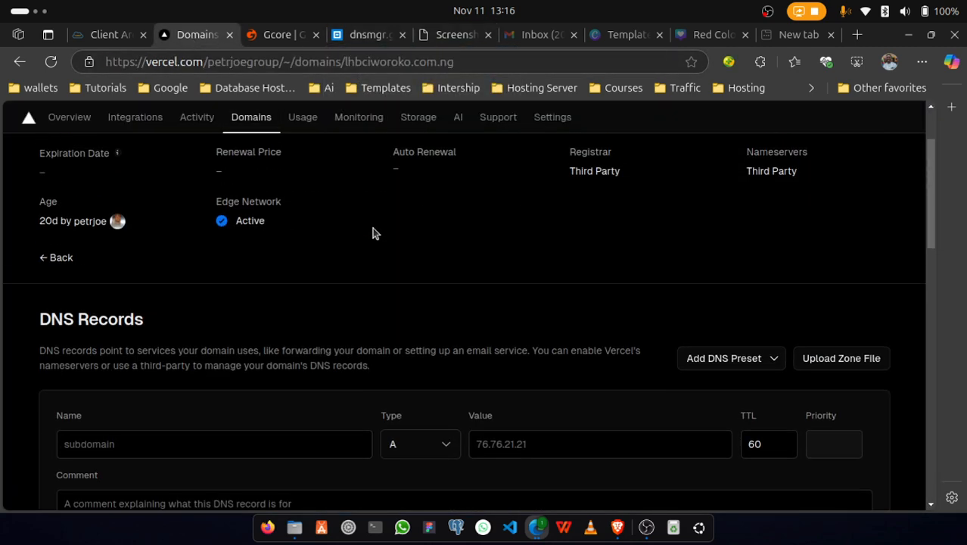
scroll(373, 228, "up", 3)
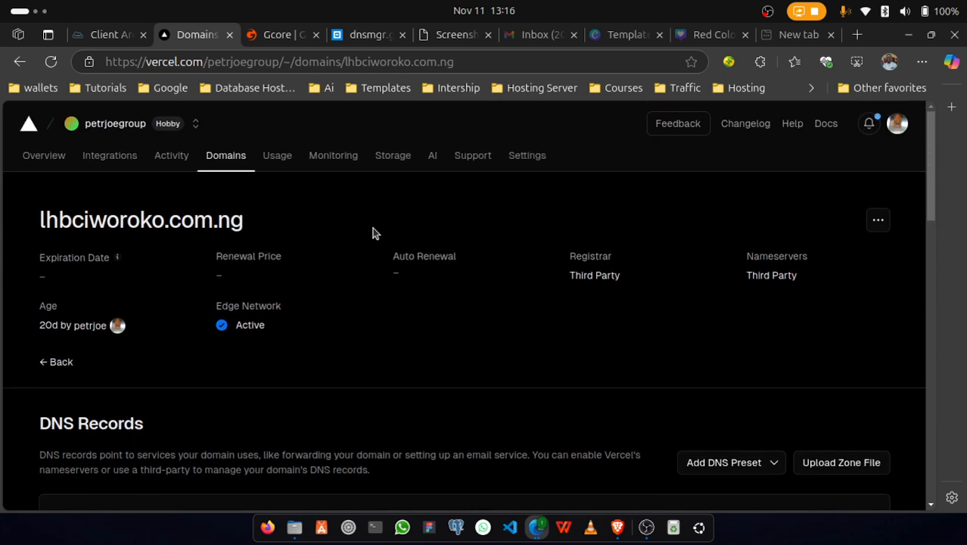